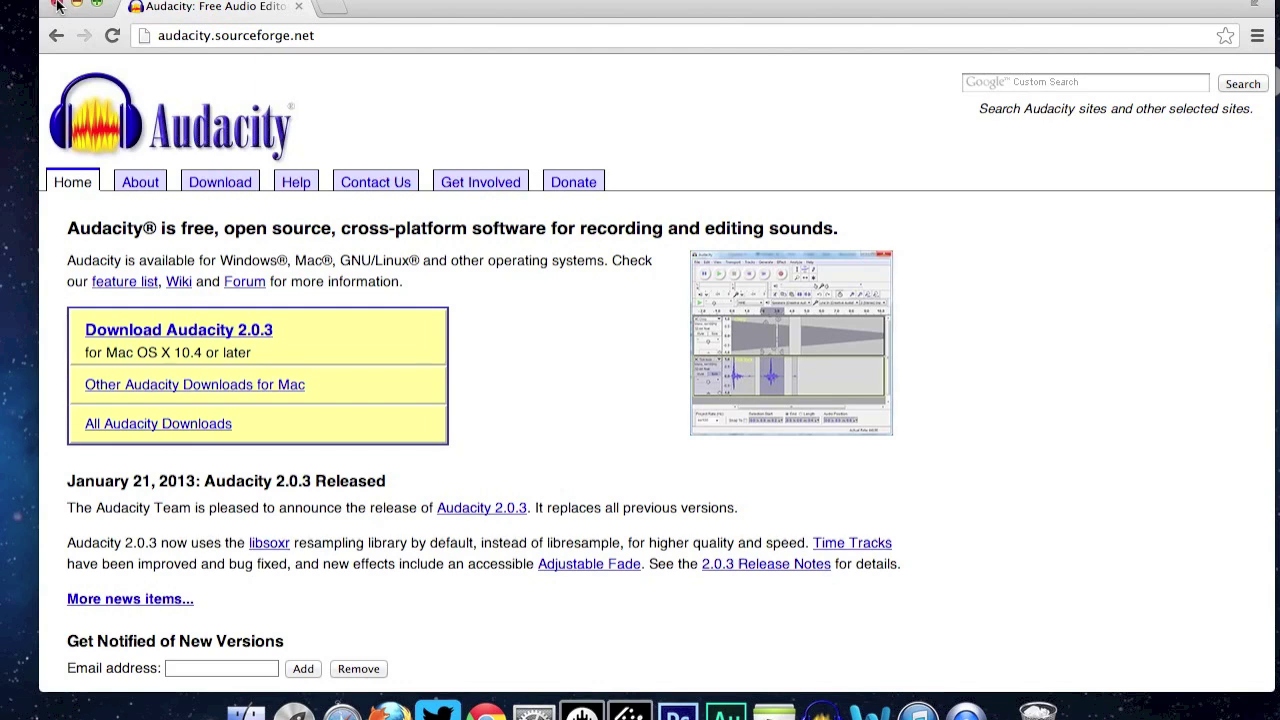
- Highlight the web address of the Audacity download site, clear the highlight and close the browser window
{"action": "left_click_drag", "start_coordinate": [327, 37], "coordinate": [145, 38]}
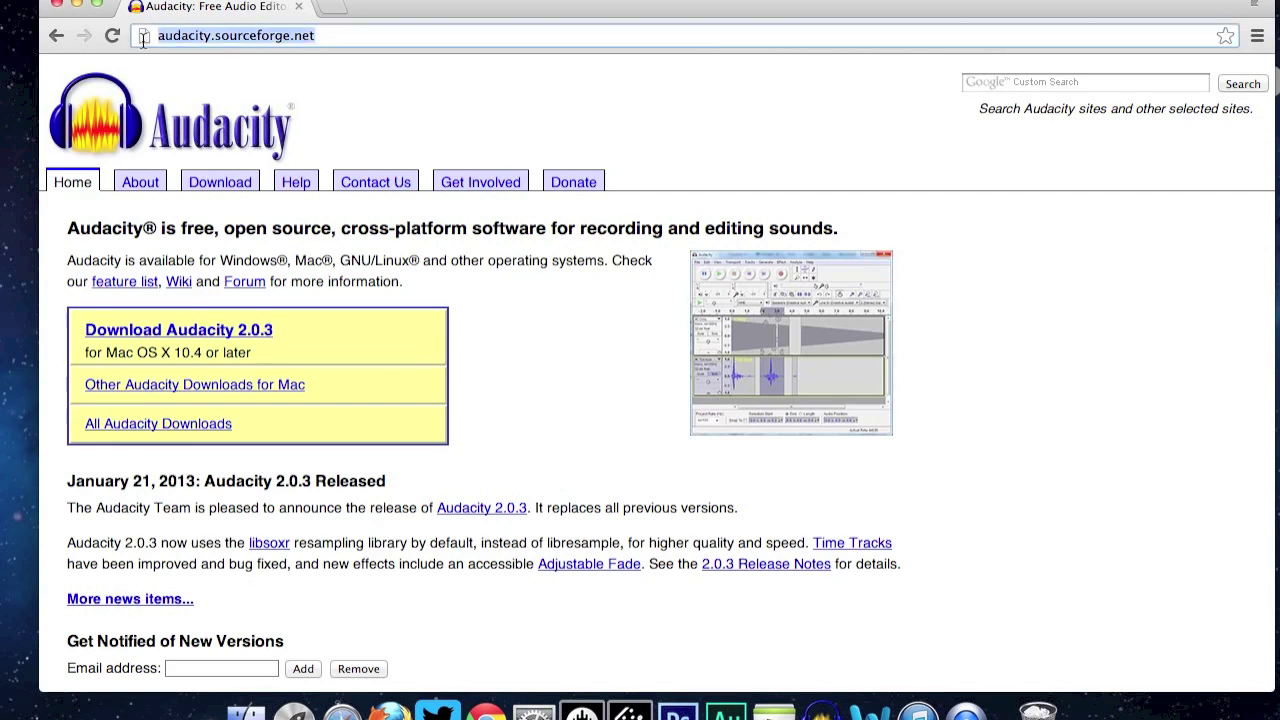
{"action": "left_click", "coordinate": [173, 87]}
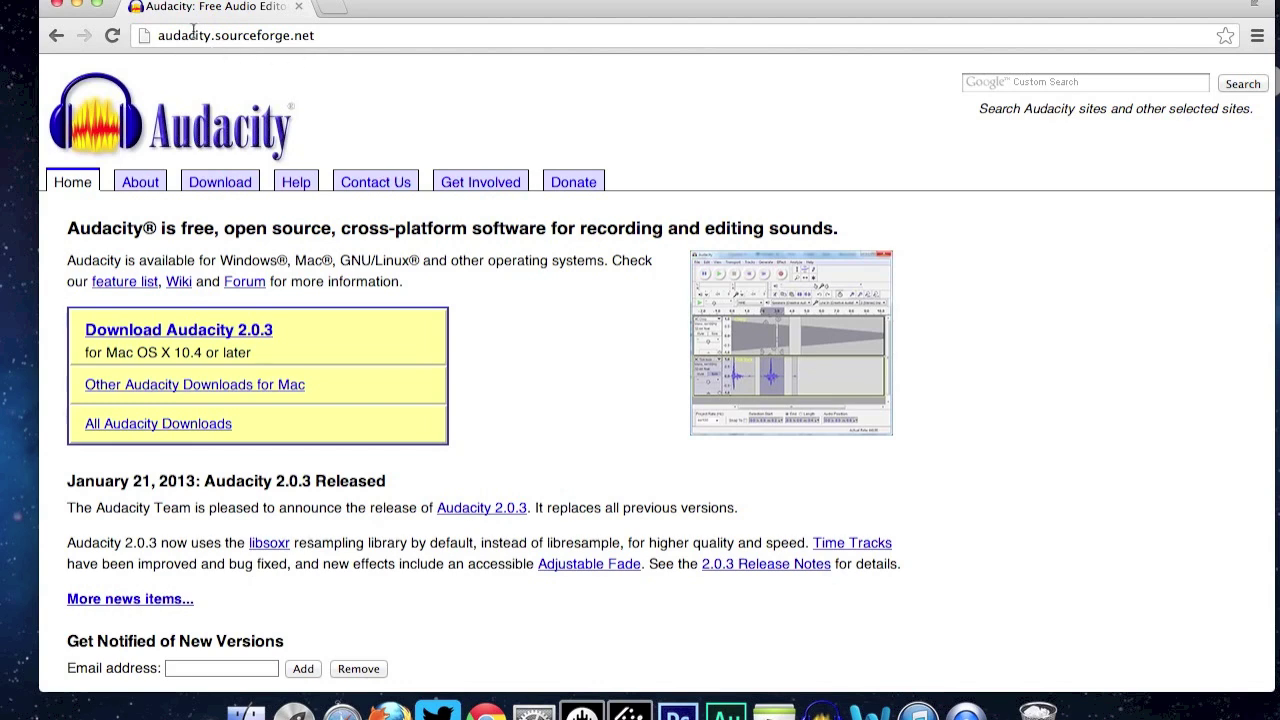
{"action": "left_click", "coordinate": [58, 6]}
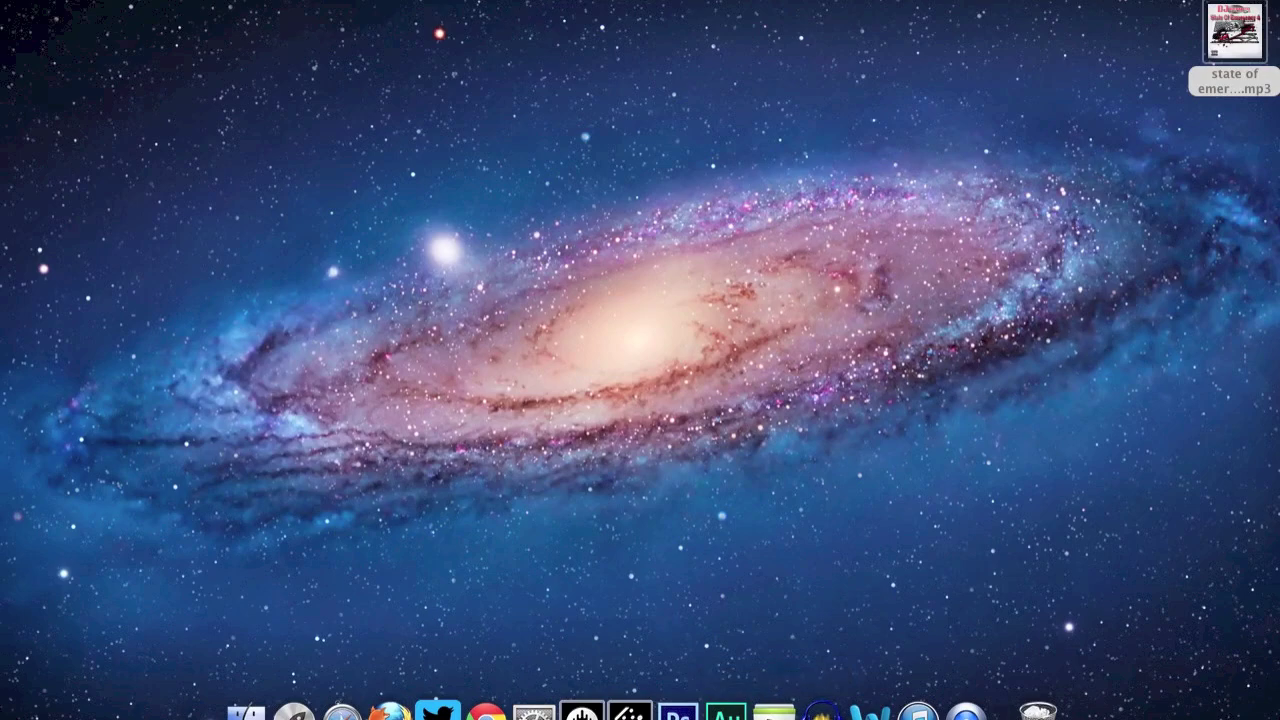
- Switch to Audacity and import "state of emergency 4.mp3" from the Desktop folder into the empty project
{"action": "left_click", "coordinate": [158, 0]}
{"action": "left_click", "coordinate": [158, 2]}
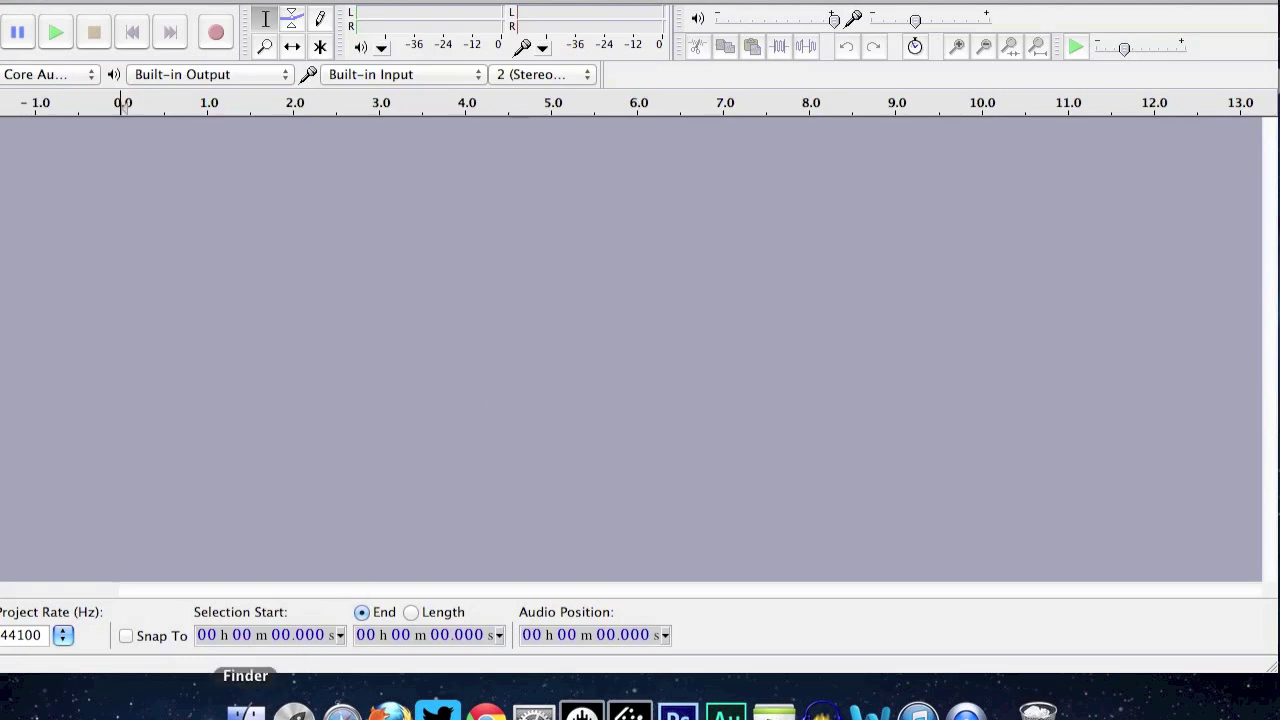
{"action": "left_click", "coordinate": [245, 712]}
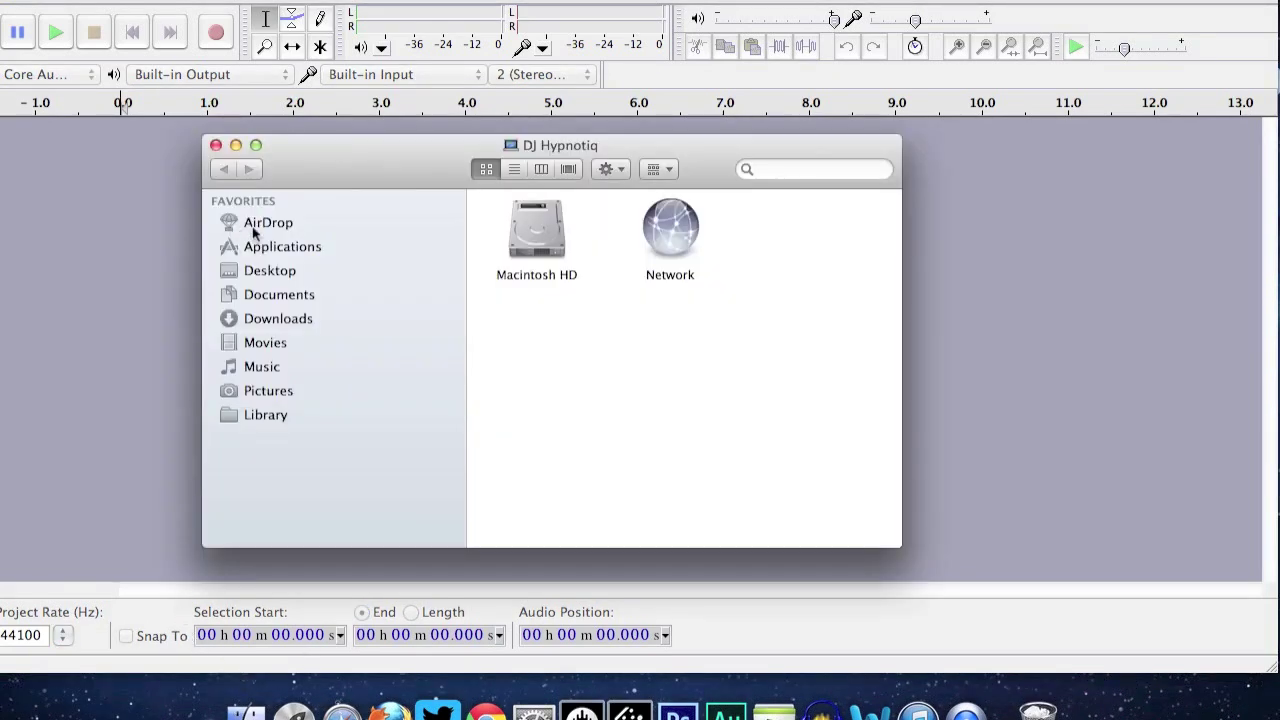
{"action": "left_click", "coordinate": [276, 272]}
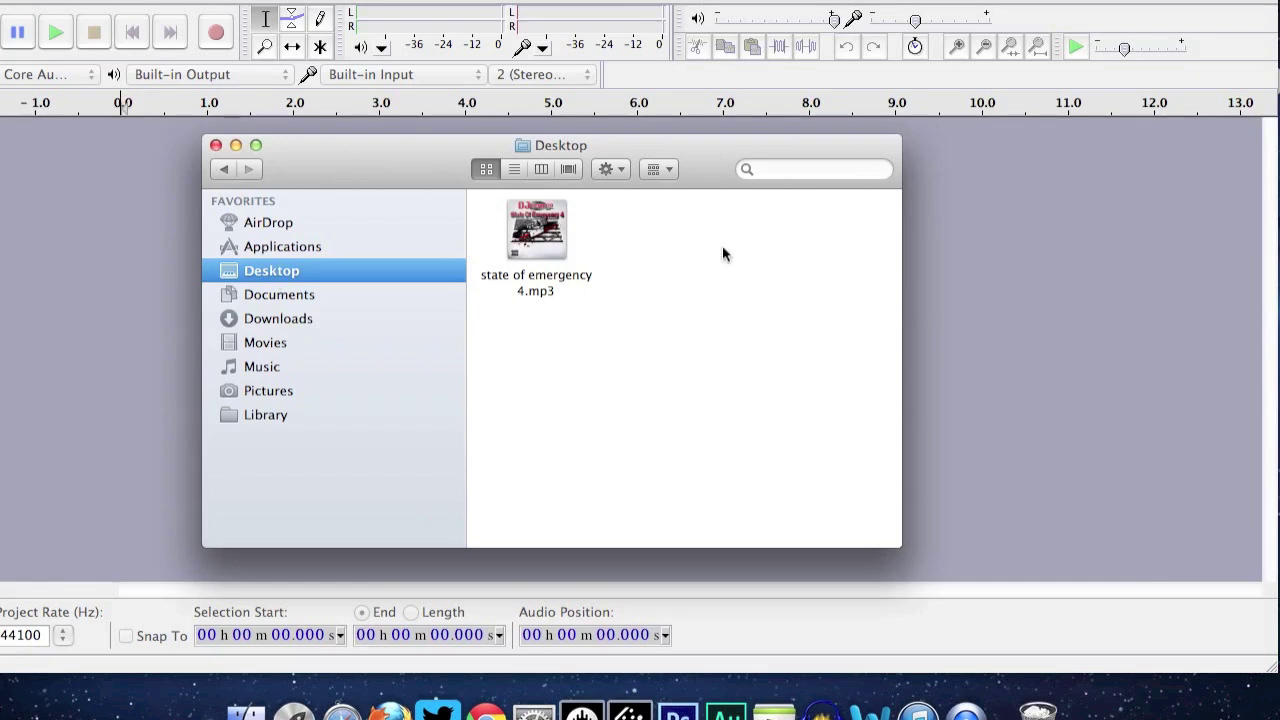
{"action": "left_click", "coordinate": [557, 252]}
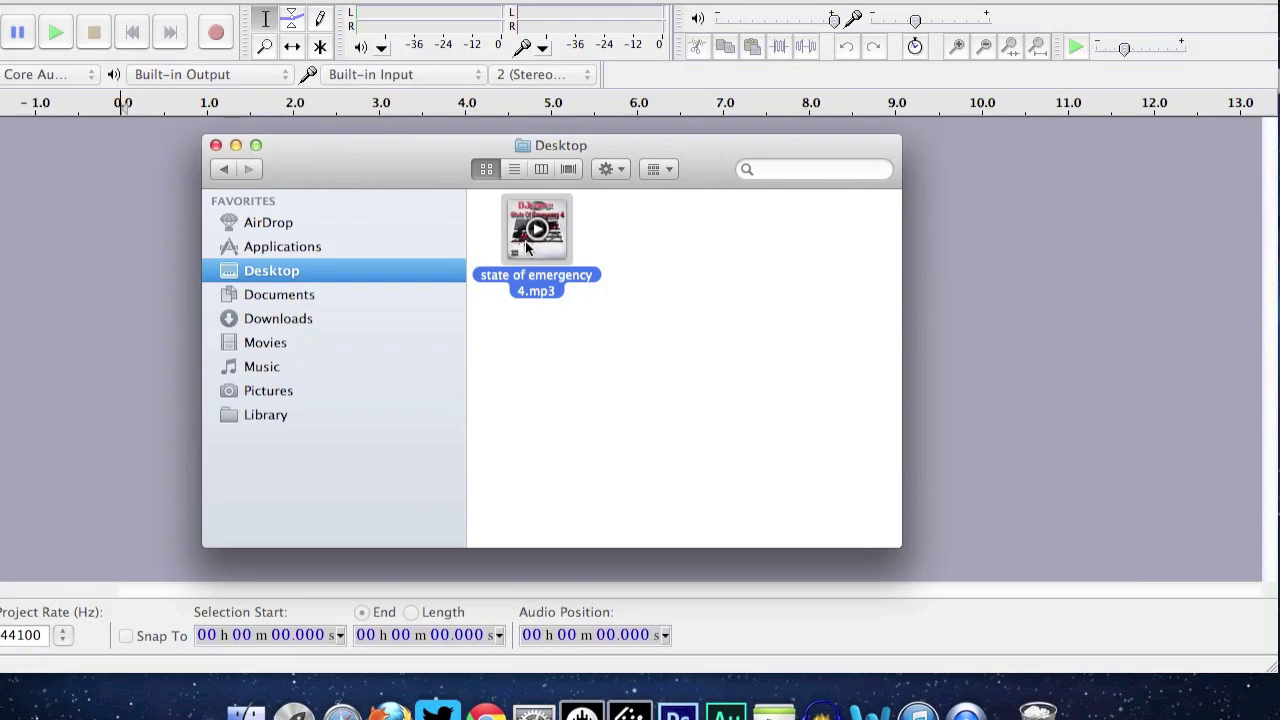
{"action": "left_click_drag", "start_coordinate": [531, 249], "coordinate": [107, 306]}
{"action": "left_click_drag", "start_coordinate": [401, 160], "coordinate": [512, 311]}
{"action": "left_click_drag", "start_coordinate": [630, 378], "coordinate": [632, 184]}
{"action": "left_click_drag", "start_coordinate": [494, 320], "coordinate": [970, 166]}
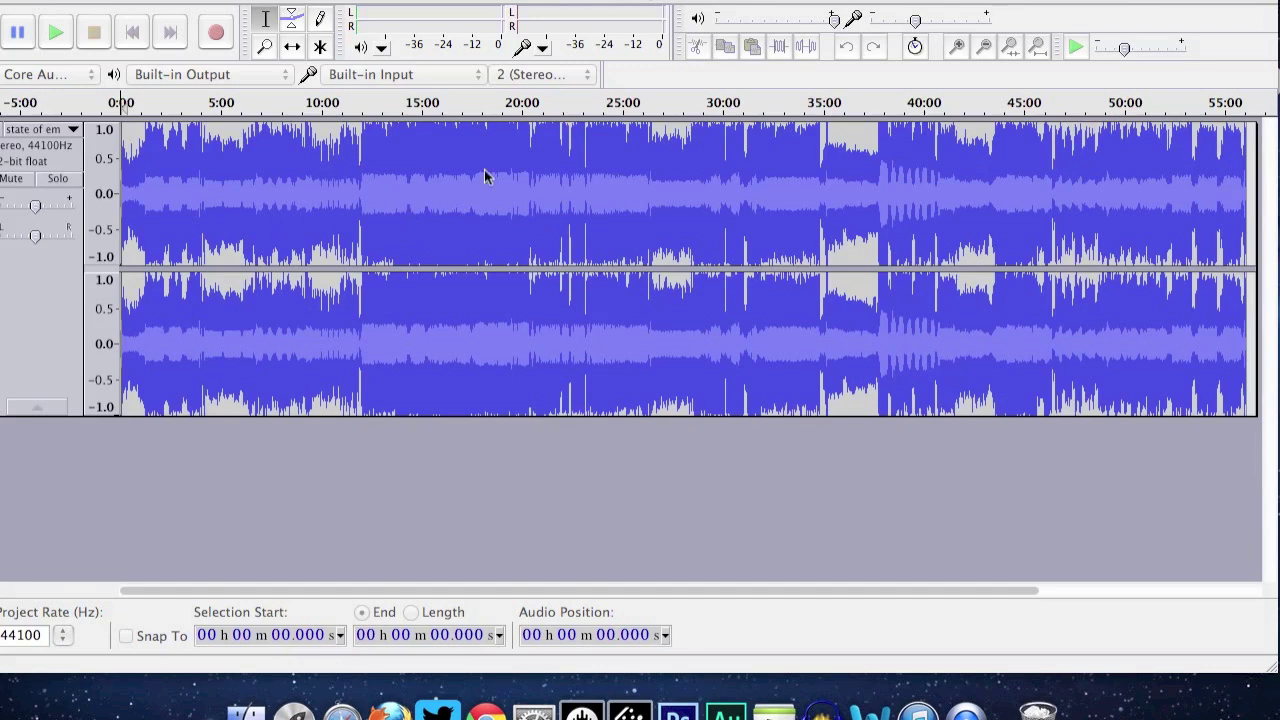
- Add a label named "hypno1" at the very start of the imported mix
{"action": "left_click", "coordinate": [95, 40]}
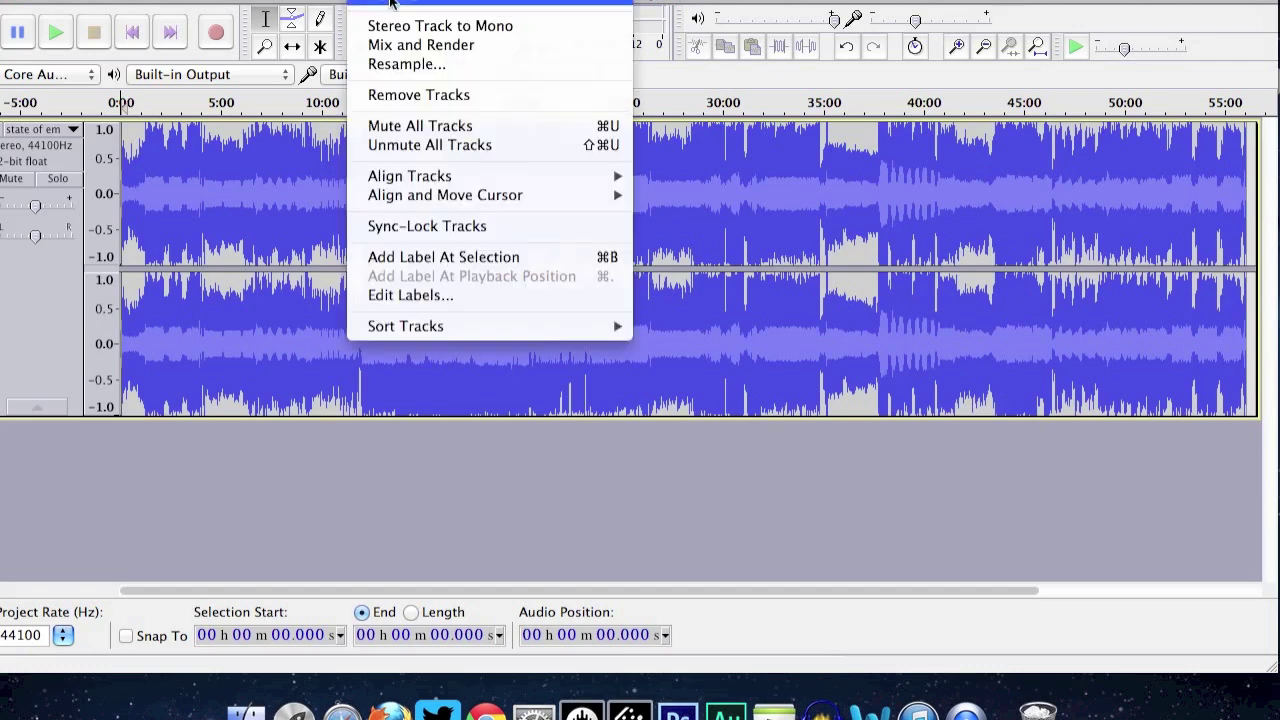
{"action": "left_click", "coordinate": [440, 260]}
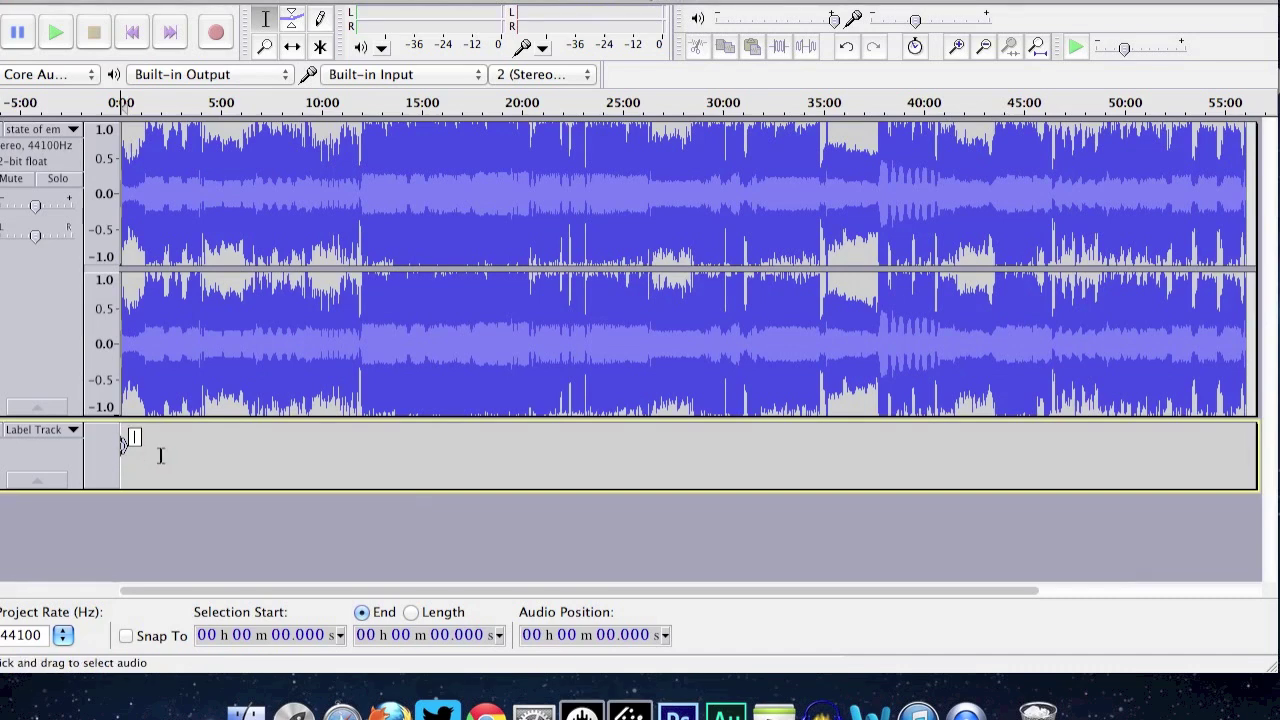
{"action": "type", "text": "hypno I"}
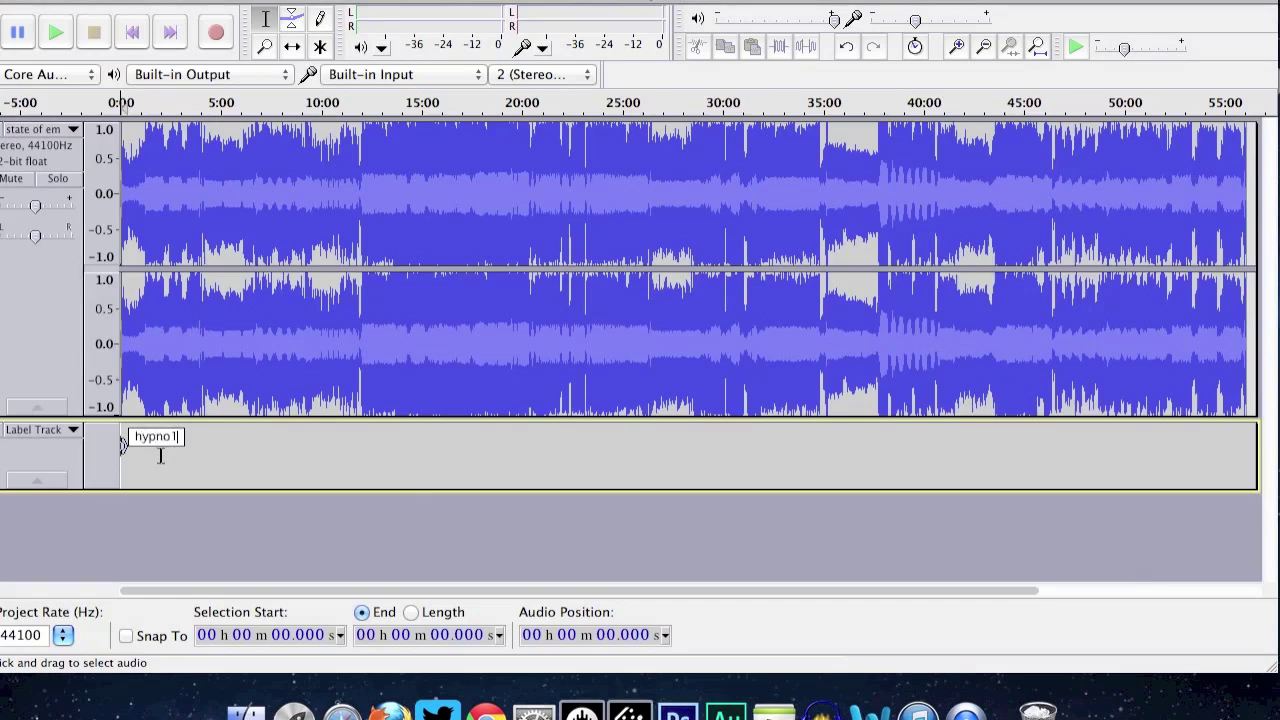
{"action": "key", "text": "Return"}
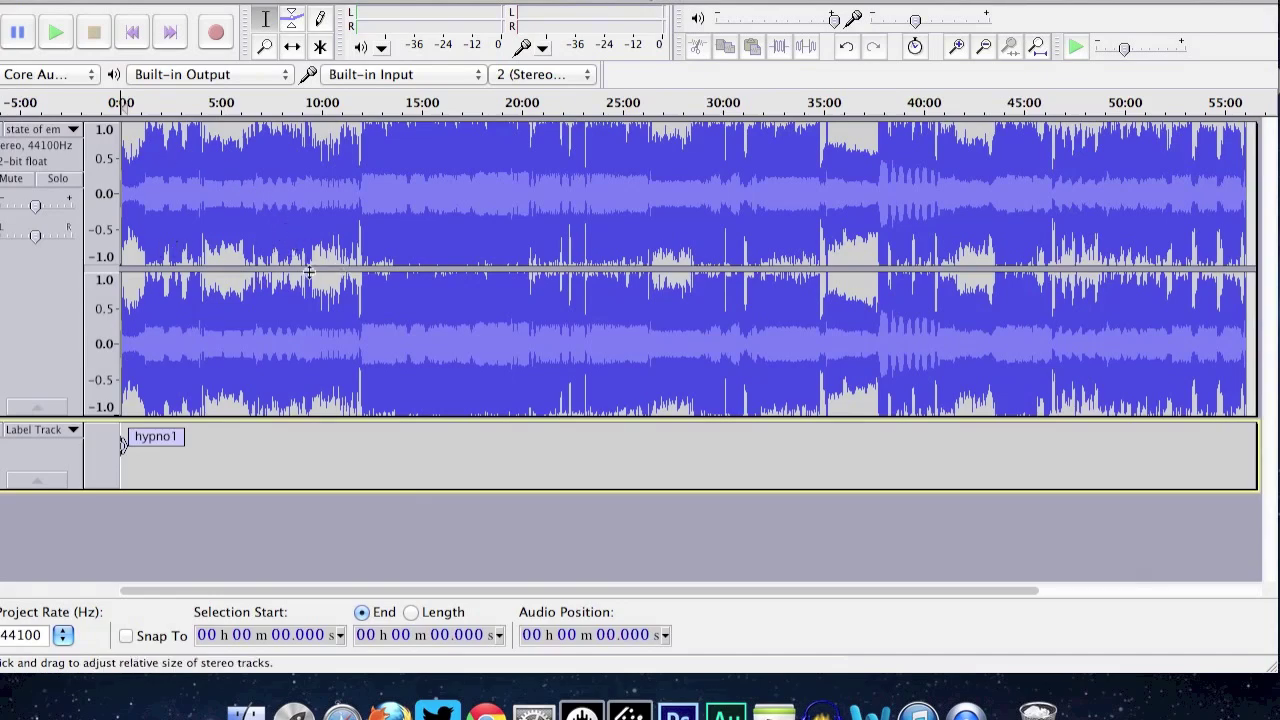
- Add a label named "hypno2" at the quiet dip at about 11 min 57 s
{"action": "left_click", "coordinate": [955, 47]}
{"action": "left_click", "coordinate": [955, 47]}
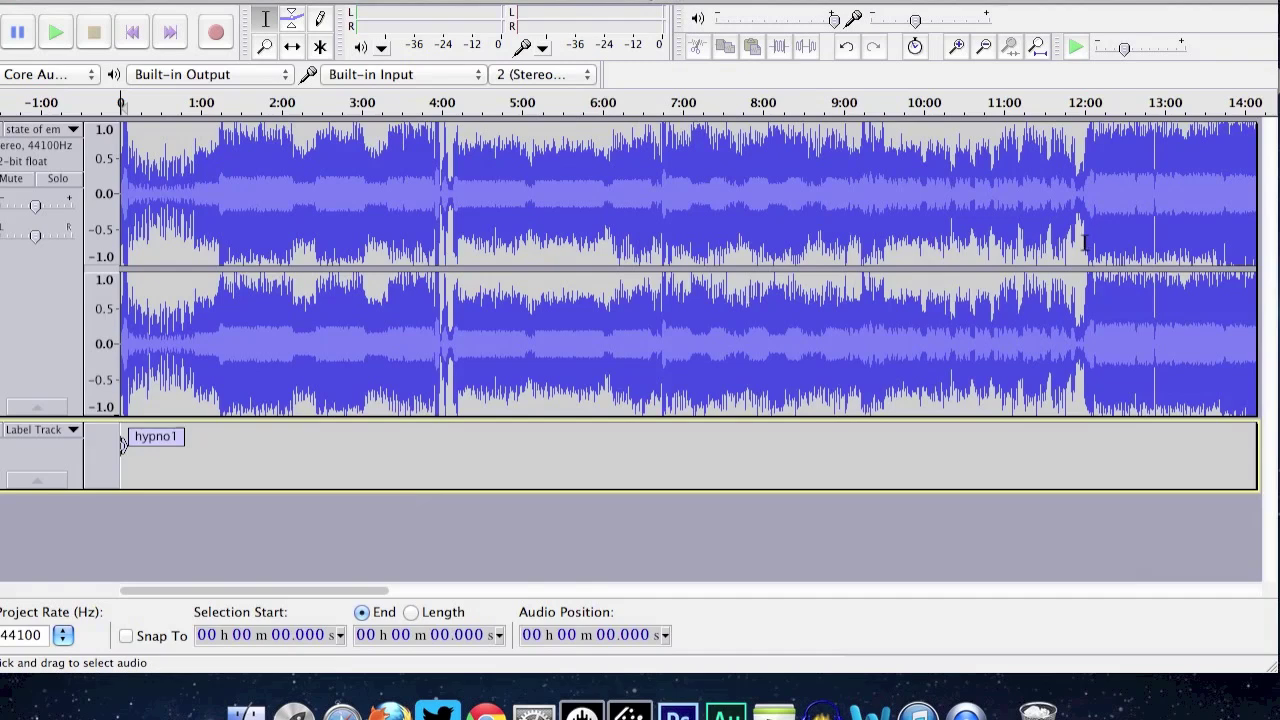
{"action": "left_click", "coordinate": [1080, 293]}
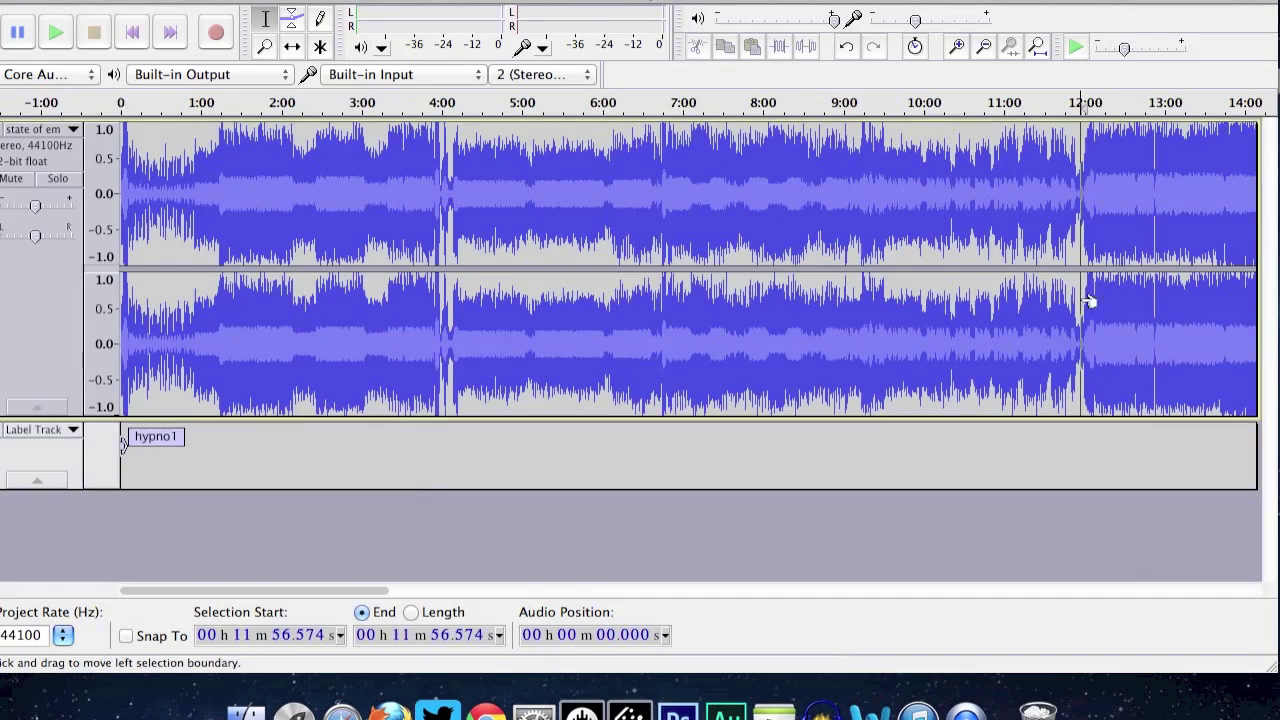
{"action": "left_click", "coordinate": [372, 0]}
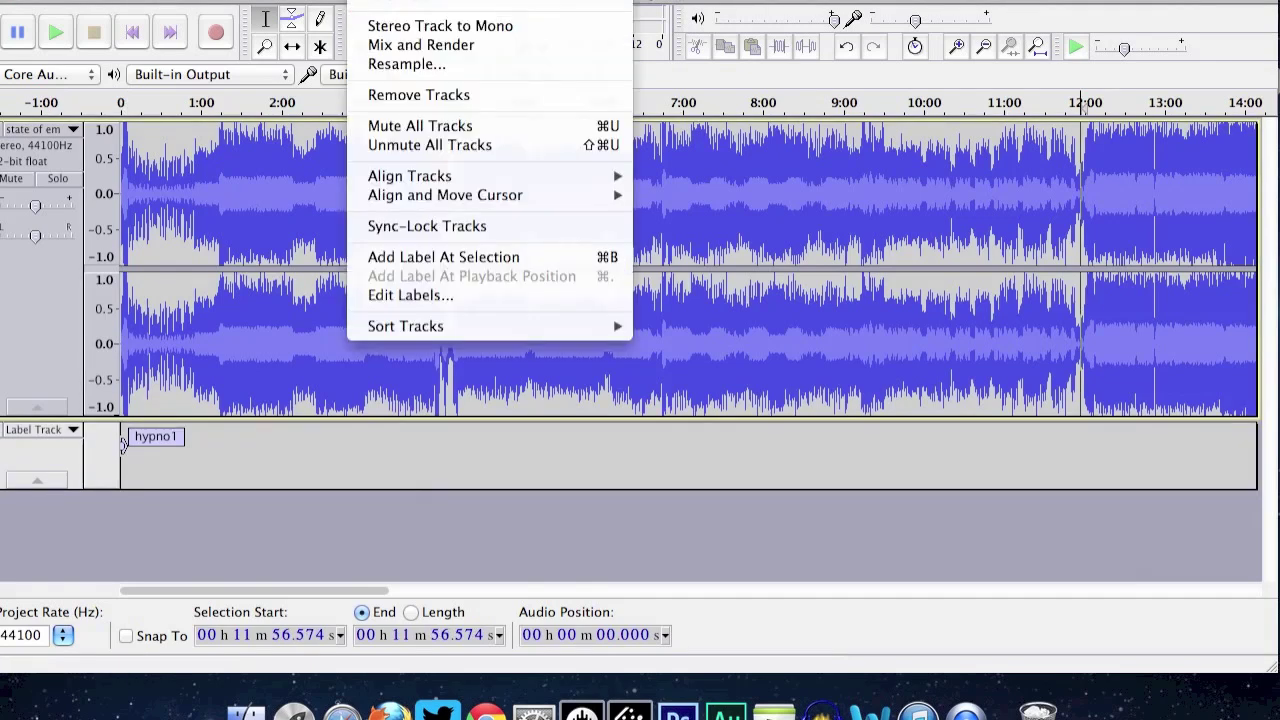
{"action": "left_click", "coordinate": [445, 262]}
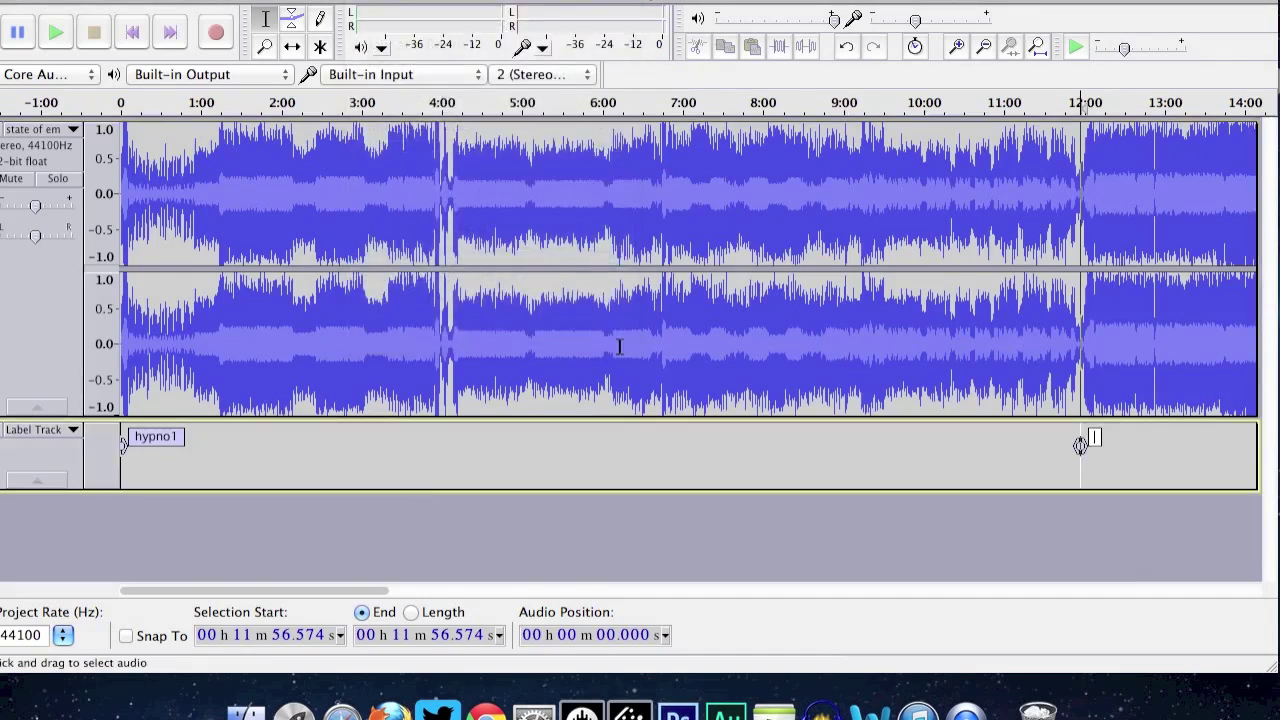
{"action": "type", "text": "hypno2"}
{"action": "key", "text": "Return"}
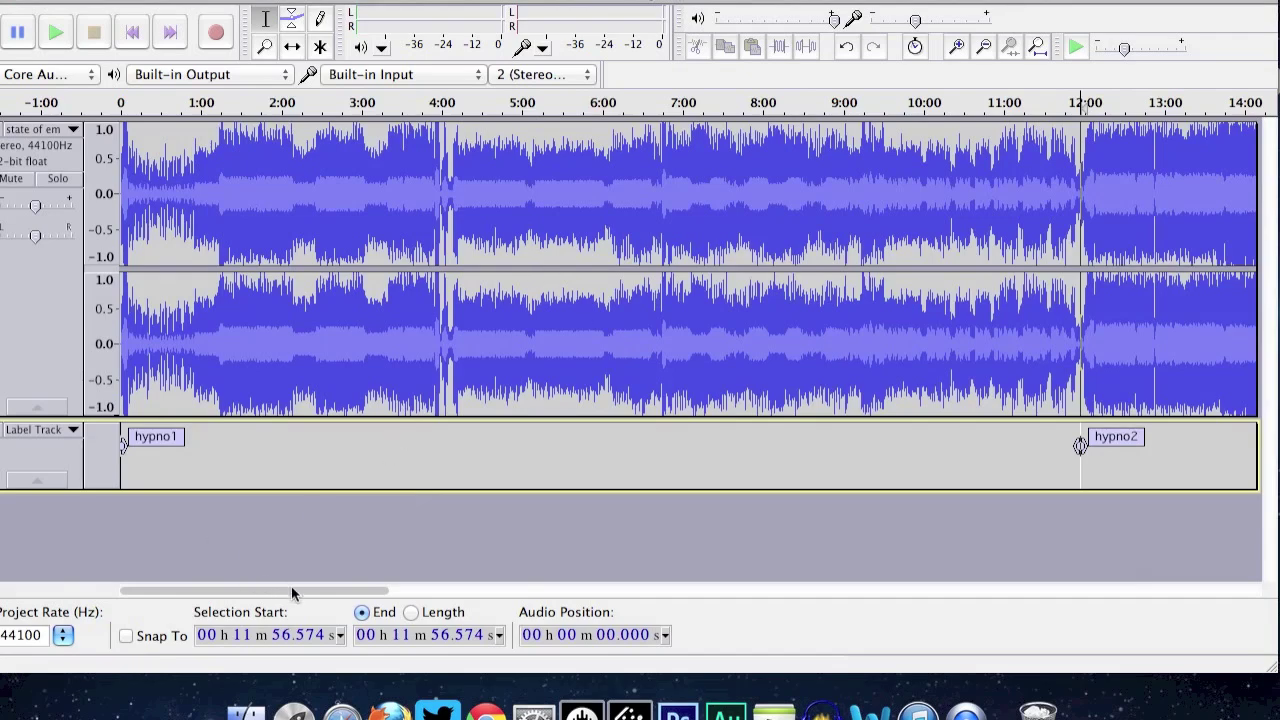
- Add a label named "hypno3" at the break in the waveform at about 23 min 24 s
{"action": "left_click_drag", "start_coordinate": [292, 594], "coordinate": [626, 560]}
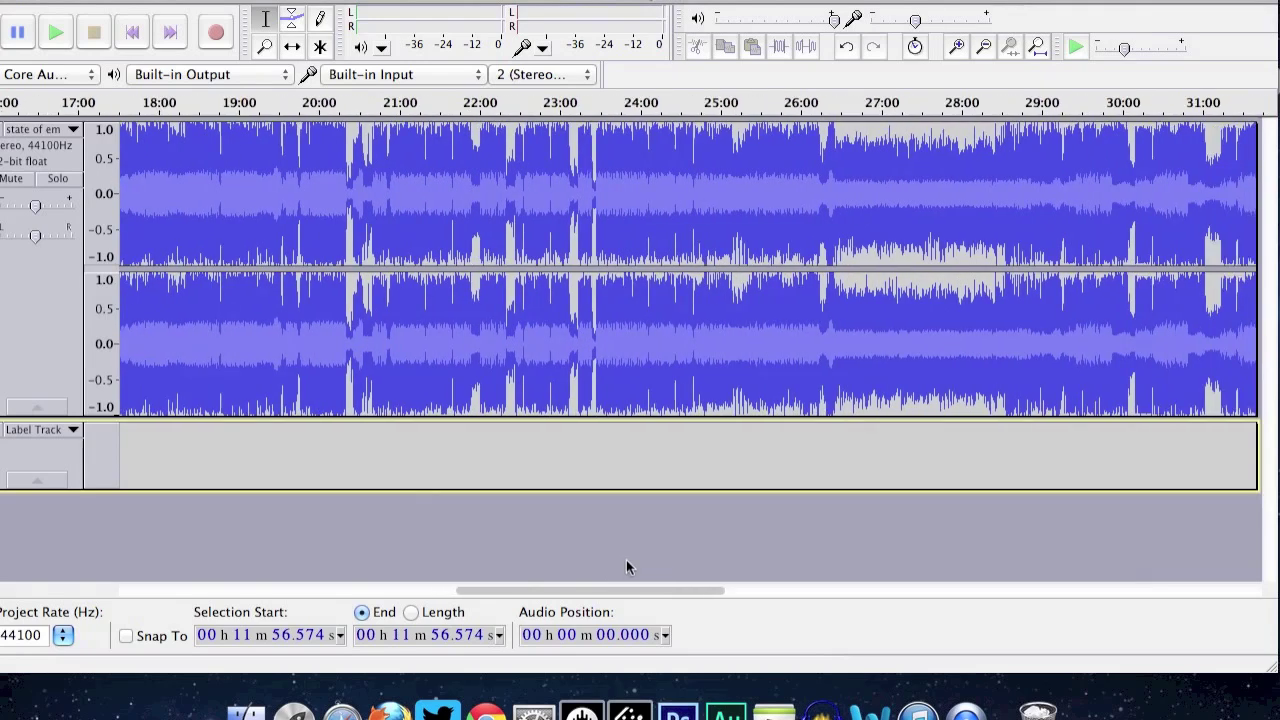
{"action": "left_click", "coordinate": [592, 228]}
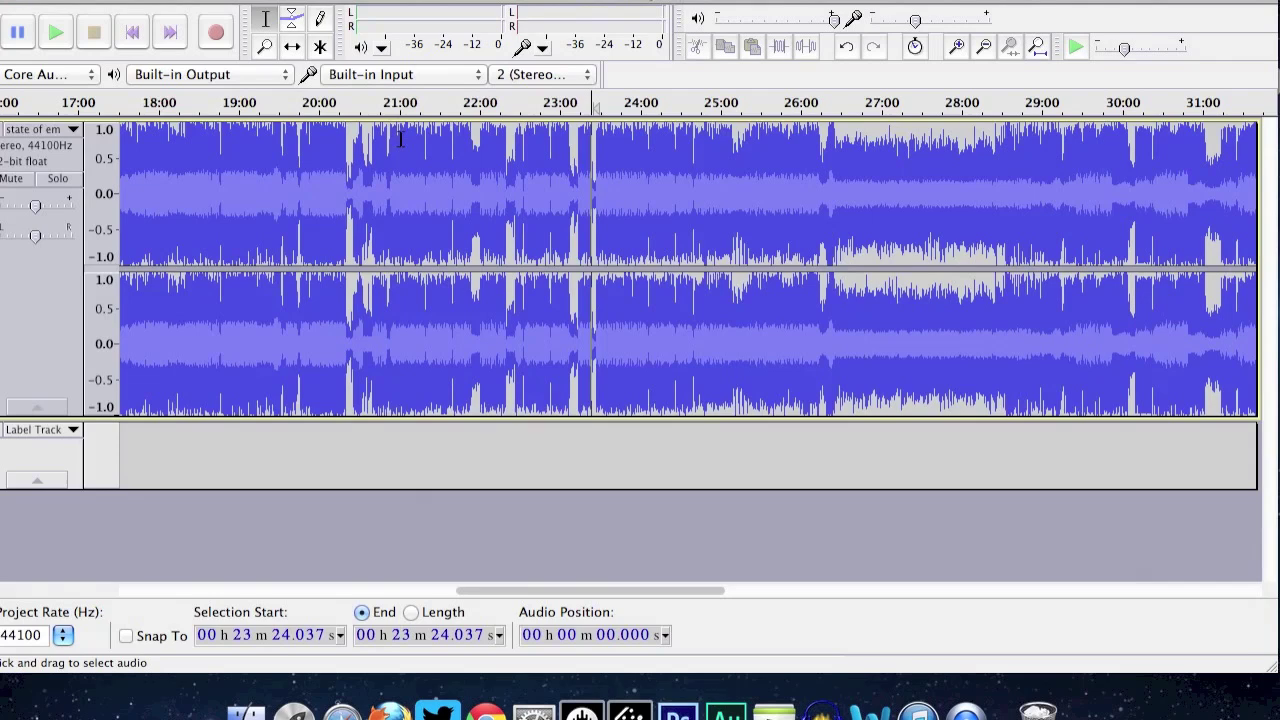
{"action": "key", "text": "super+b"}
{"action": "type", "text": "hypno3"}
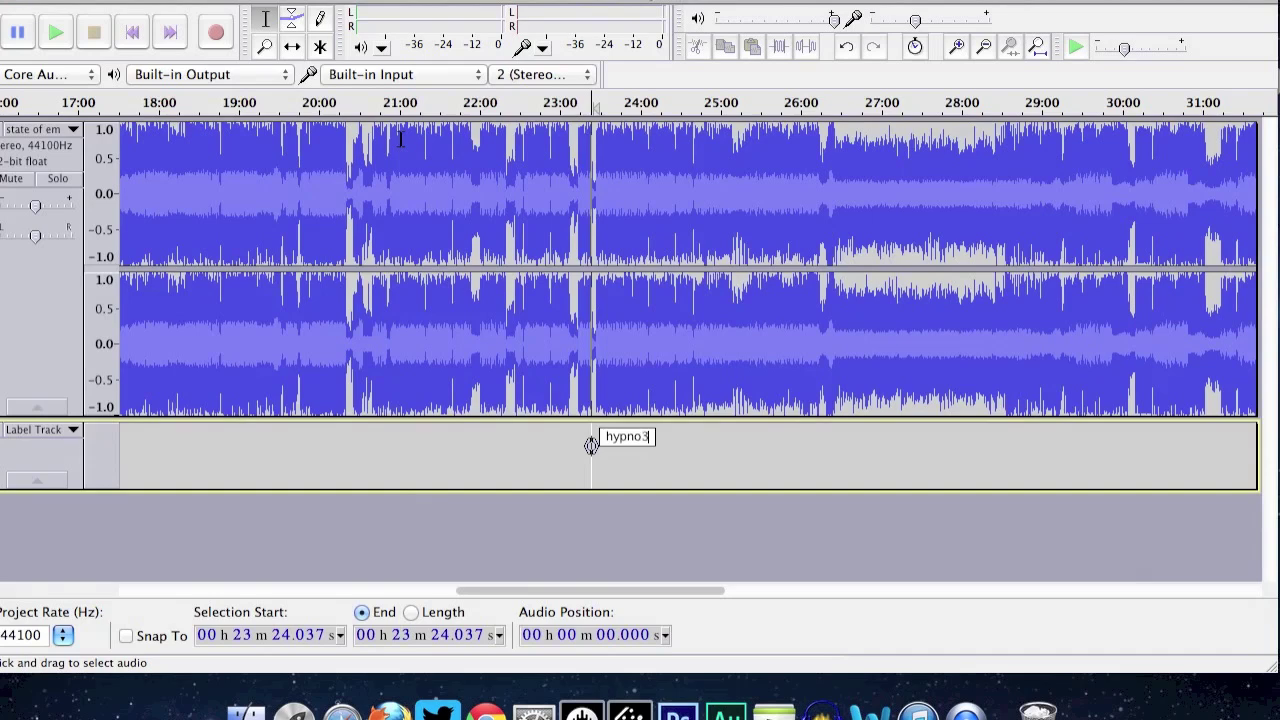
{"action": "key", "text": "Return"}
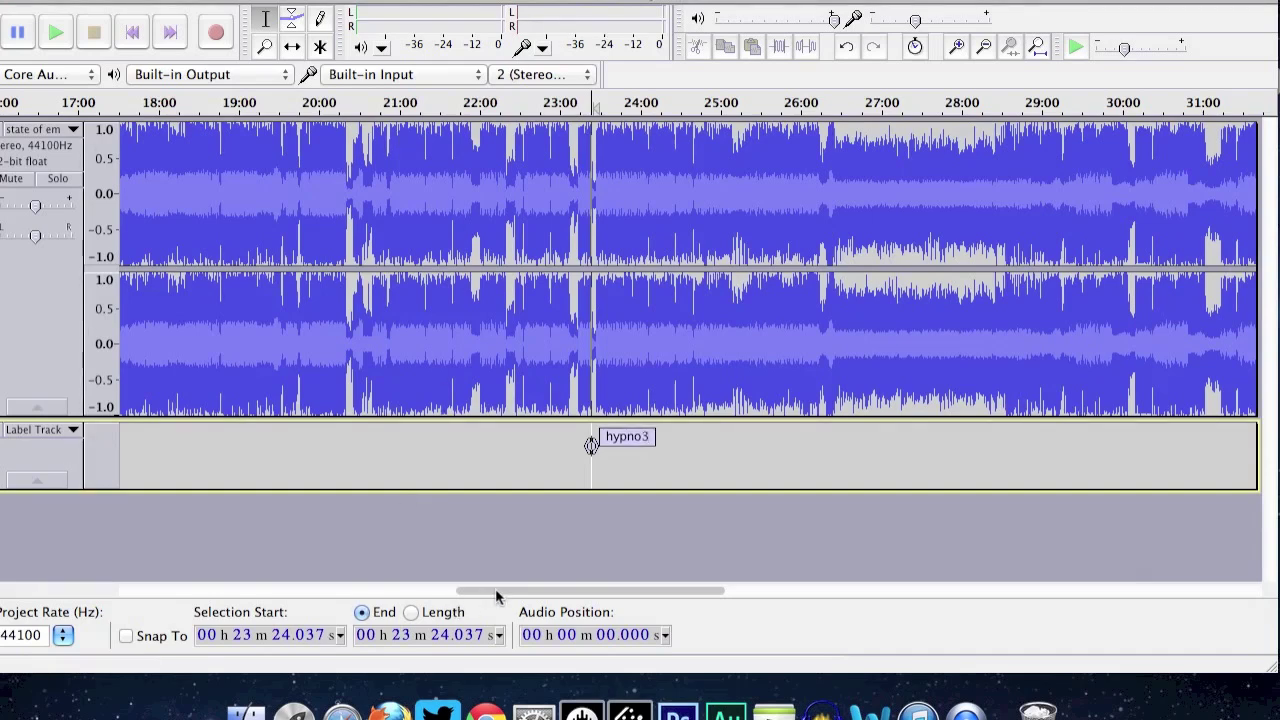
- Add a label named "hypno4" at the dip at about 38 min 19 s
{"action": "left_click_drag", "start_coordinate": [515, 592], "coordinate": [737, 583]}
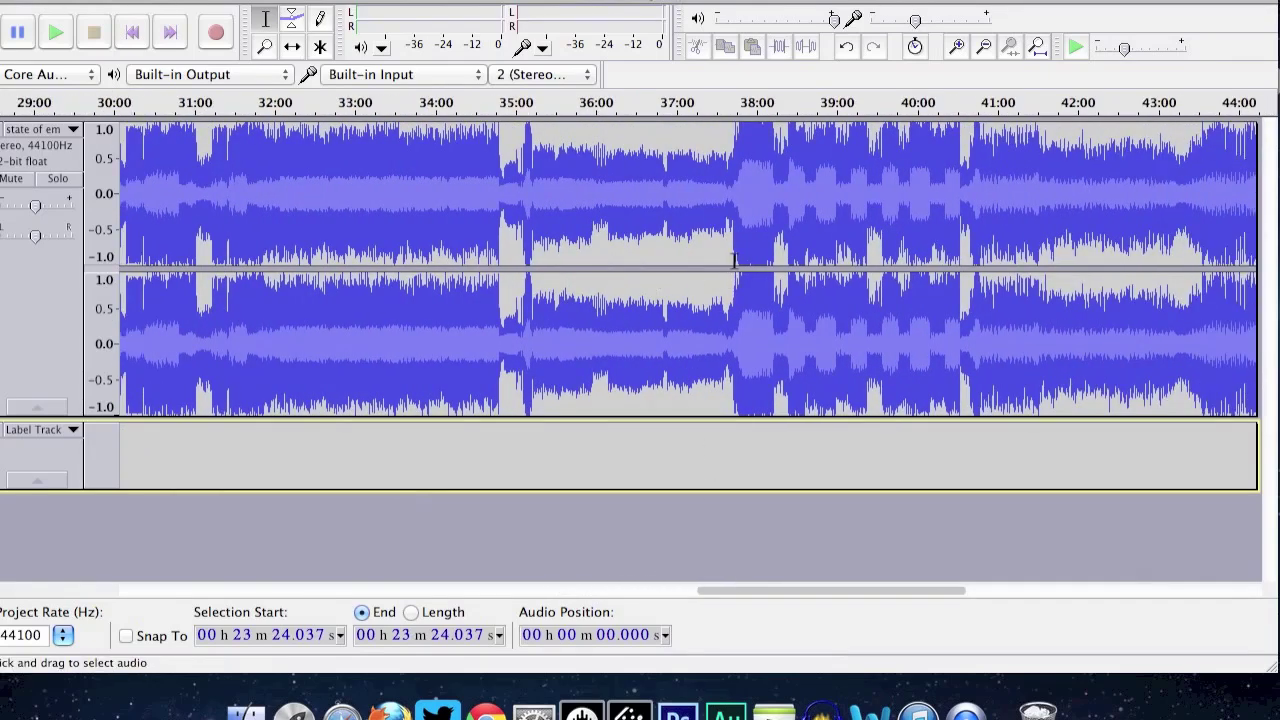
{"action": "left_click", "coordinate": [782, 245]}
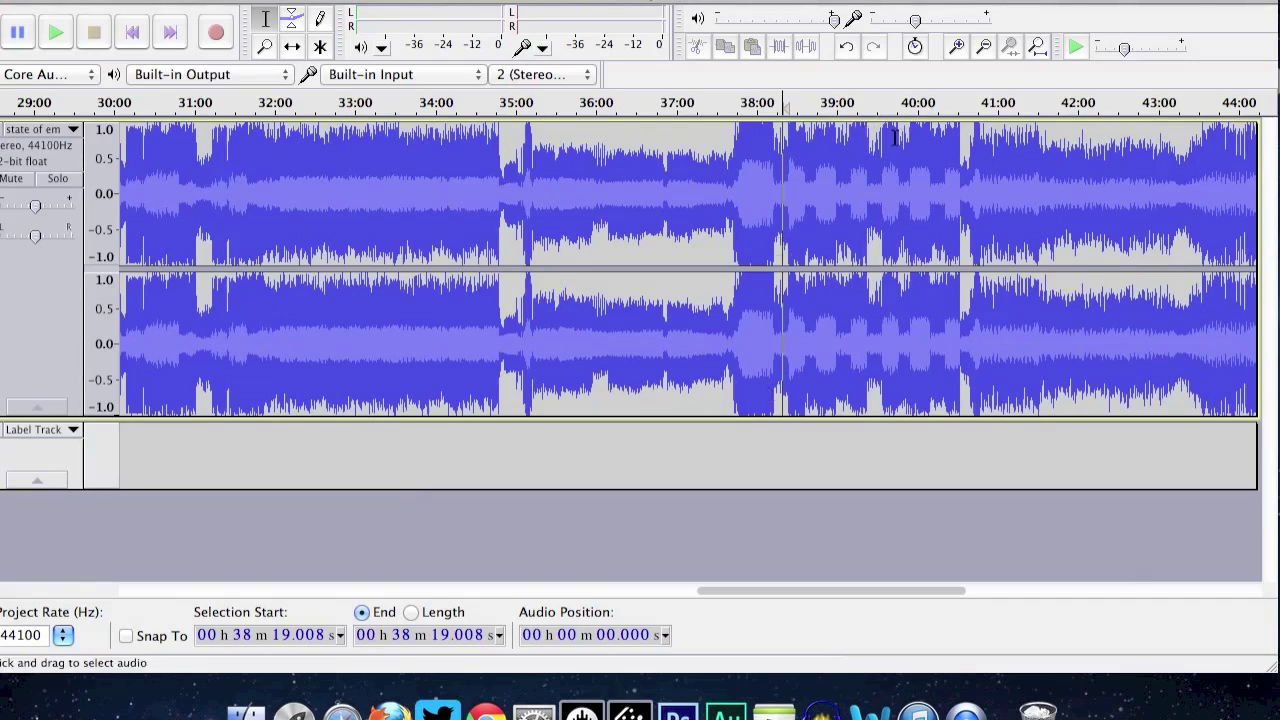
{"action": "key", "text": "super+b"}
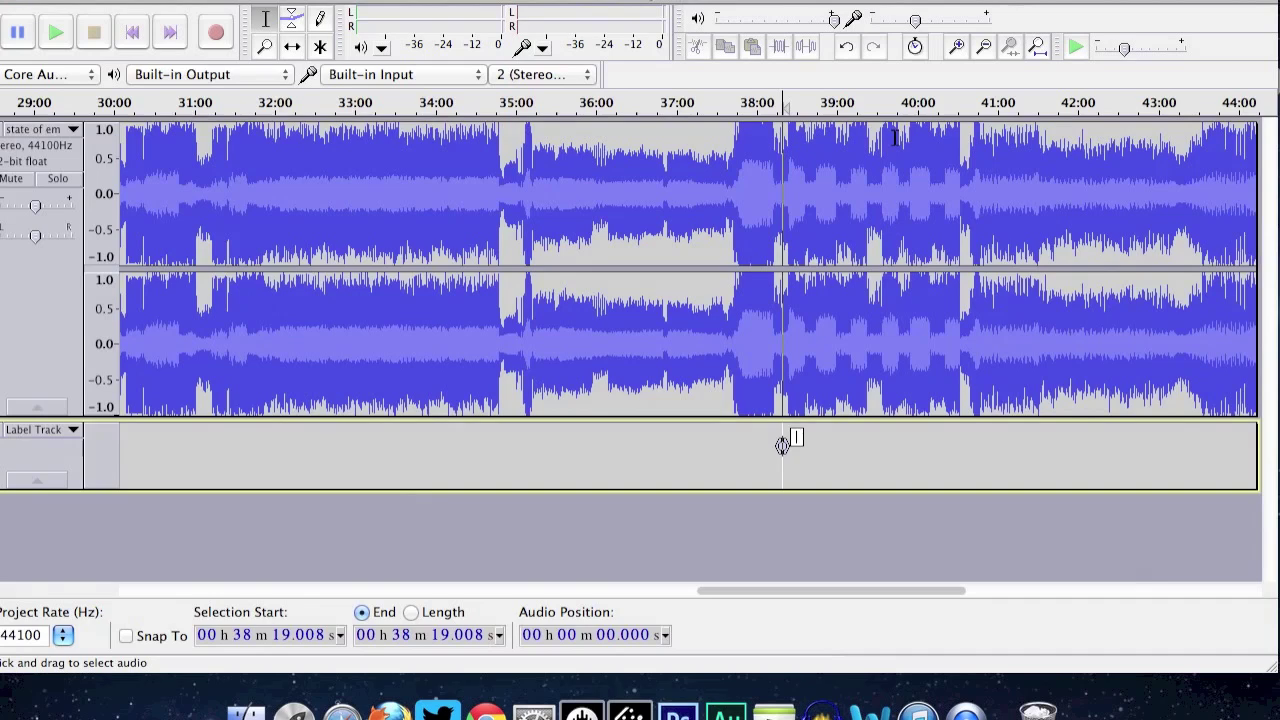
{"action": "type", "text": "hypno4"}
{"action": "left_click", "coordinate": [1189, 274]}
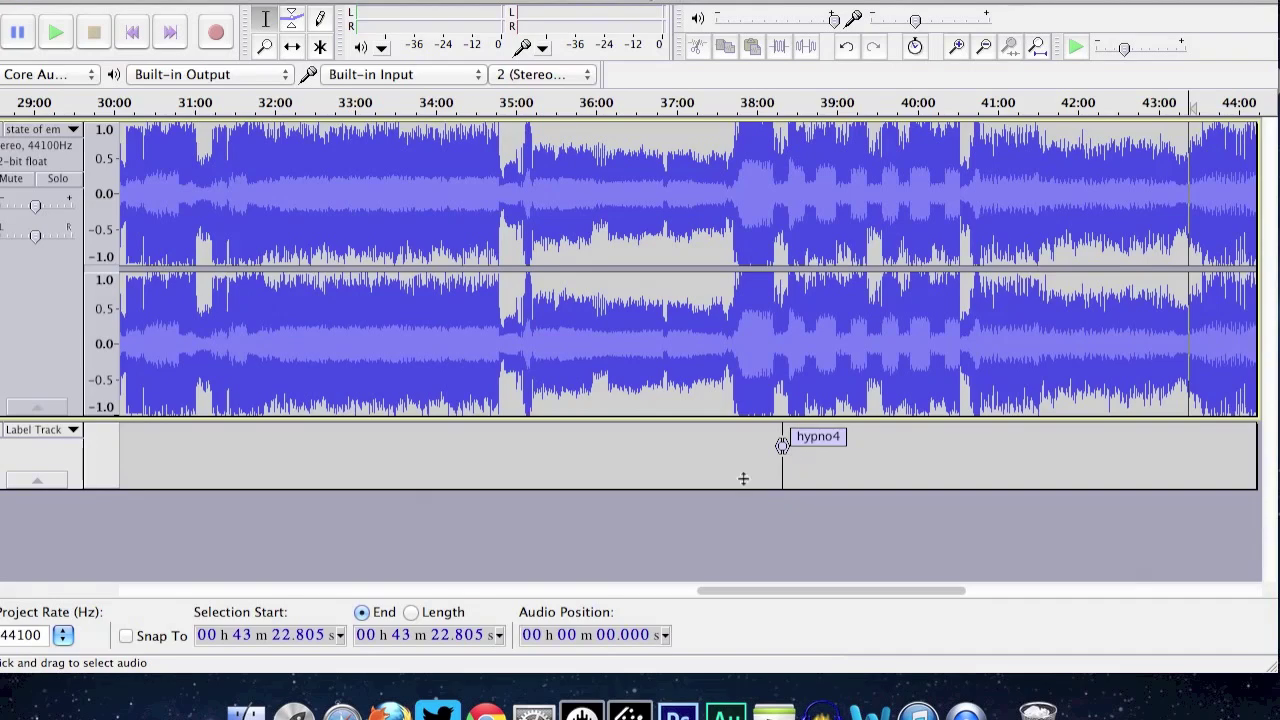
- Add a label named "hypno5" at about 48 min 30 s in the mix
{"action": "left_click_drag", "start_coordinate": [790, 591], "coordinate": [963, 568]}
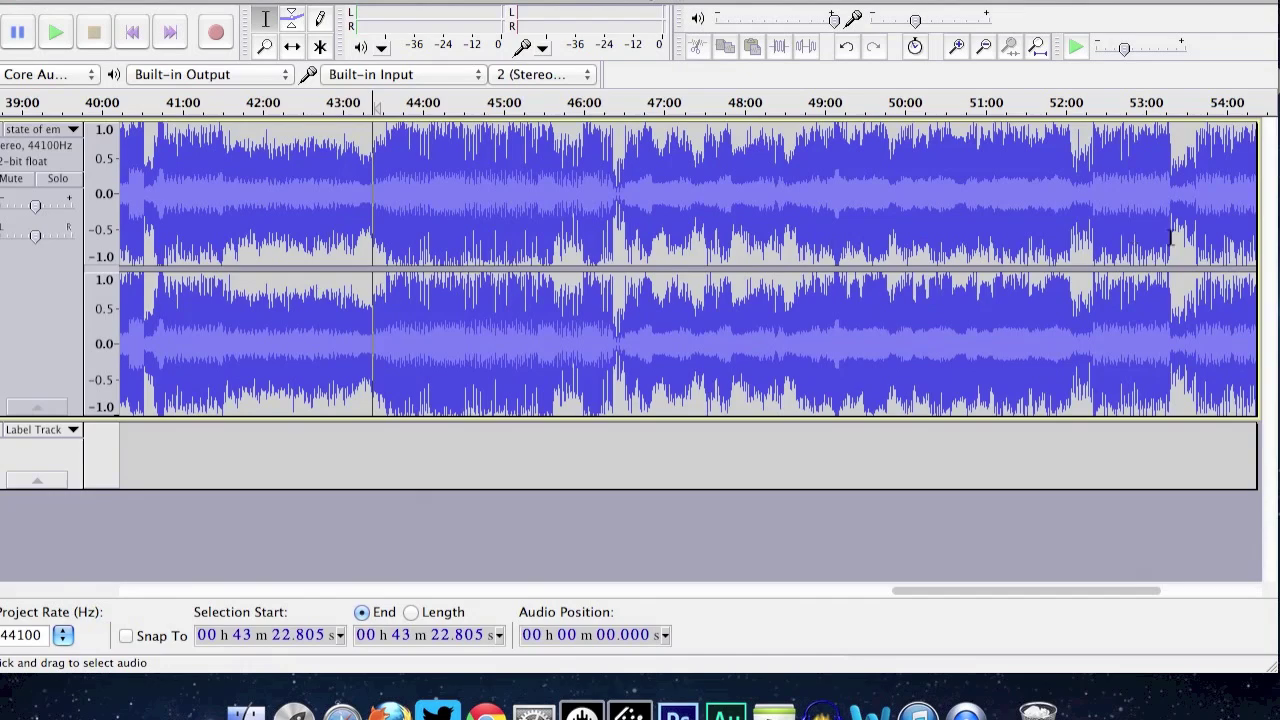
{"action": "mouse_move", "coordinate": [968, 595]}
{"action": "left_mouse_down"}
{"action": "mouse_move", "coordinate": [1037, 594]}
{"action": "mouse_move", "coordinate": [945, 594]}
{"action": "left_mouse_up"}
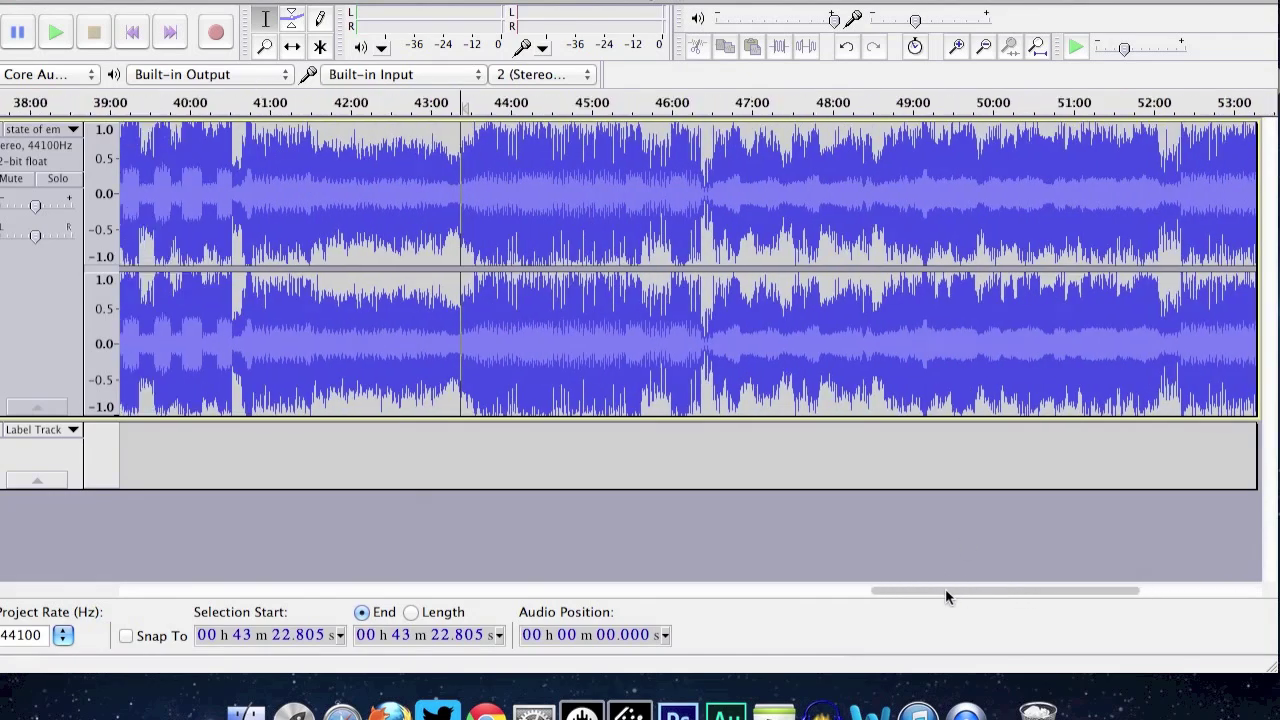
{"action": "left_click", "coordinate": [872, 233]}
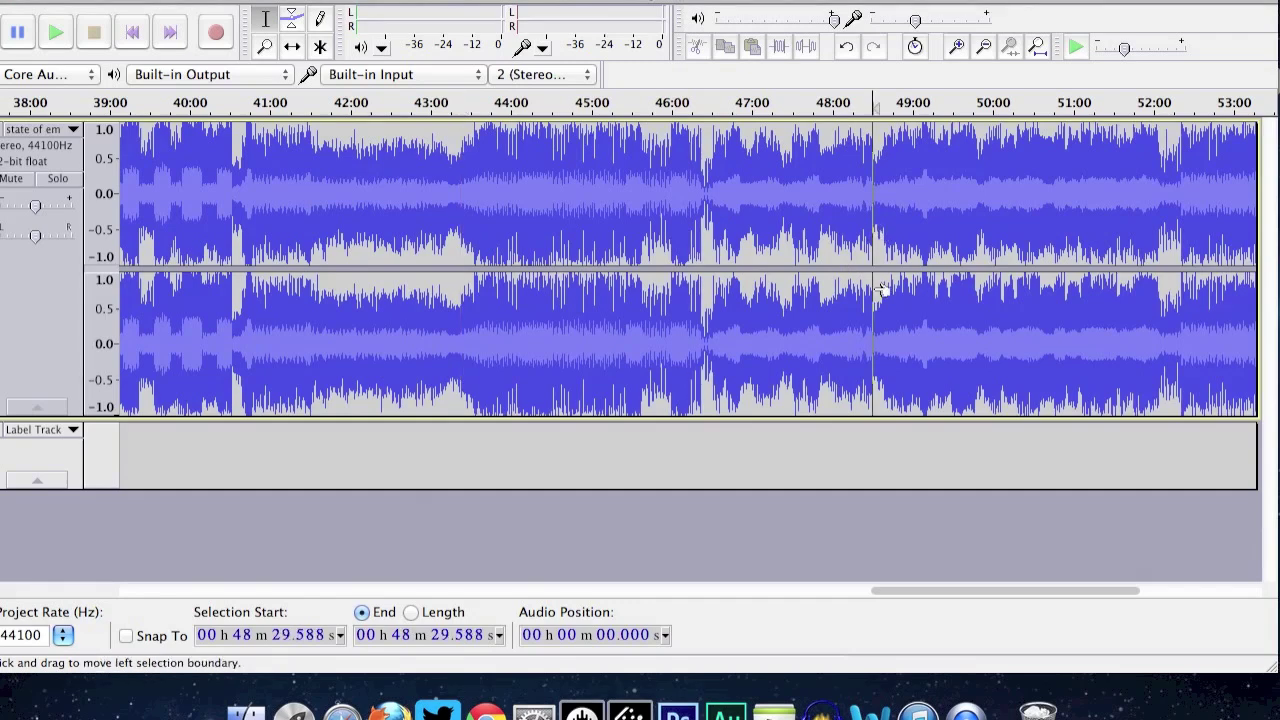
{"action": "key", "text": "super+b"}
{"action": "type", "text": "hyp"}
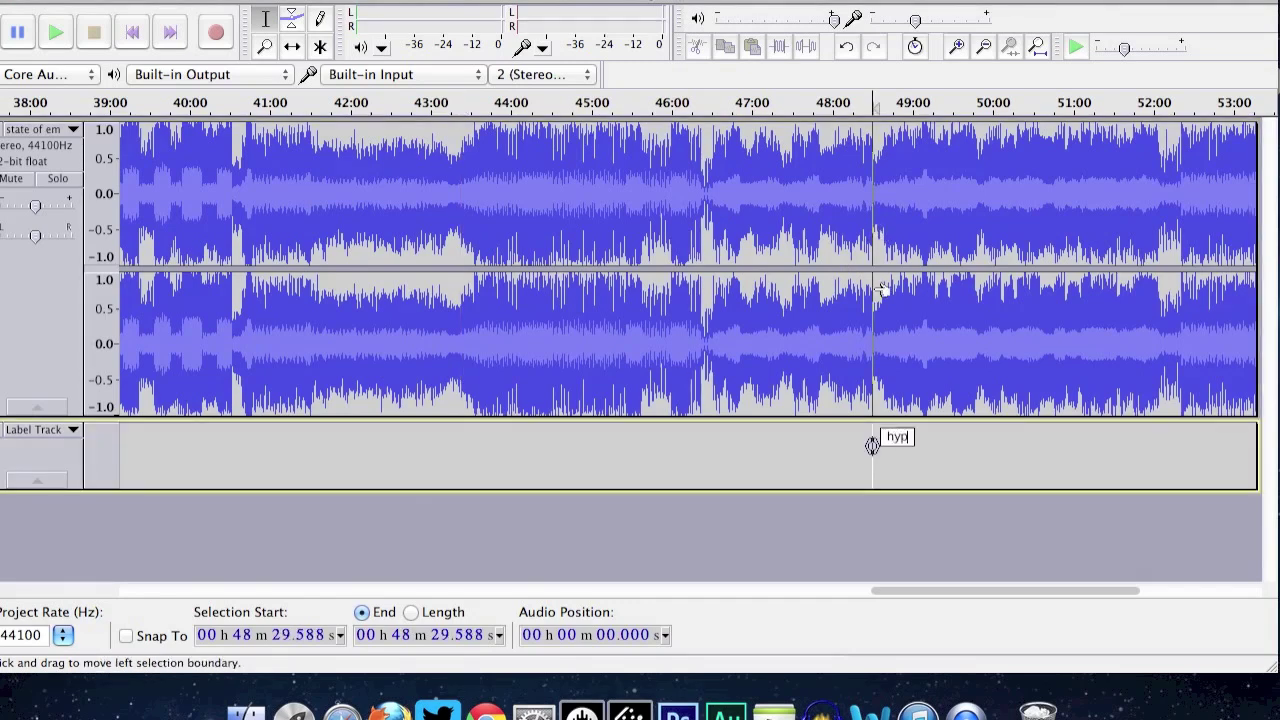
{"action": "type", "text": "no5"}
{"action": "key", "text": "Return"}
- Start an Export Multiple of the sections marked by the five labels
{"action": "left_click", "coordinate": [984, 47]}
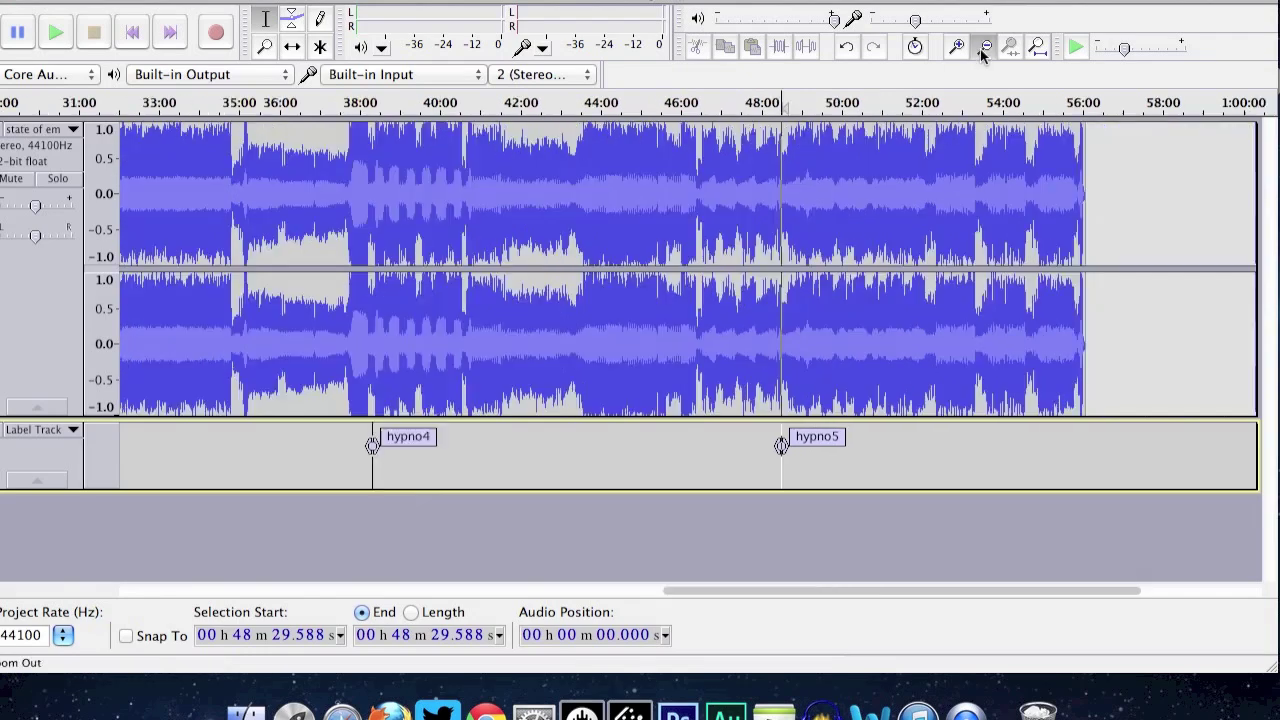
{"action": "left_click", "coordinate": [984, 47]}
{"action": "left_click", "coordinate": [984, 47]}
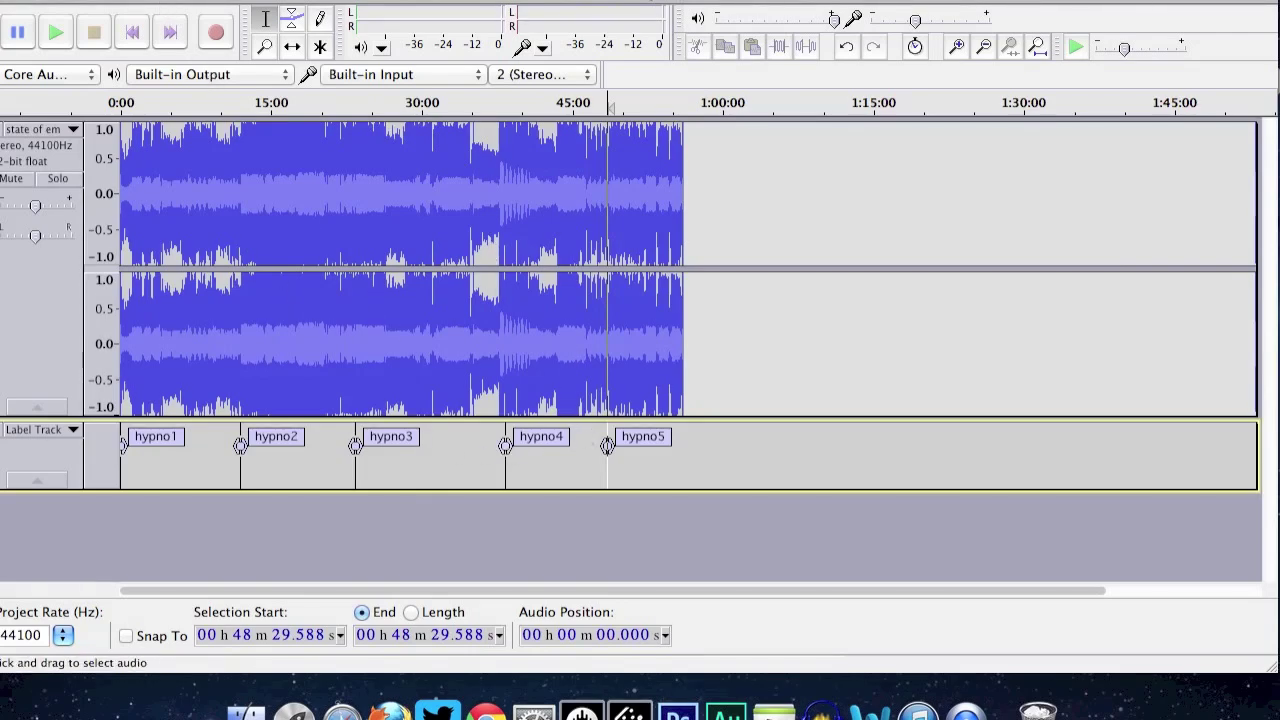
{"action": "left_click", "coordinate": [150, 0]}
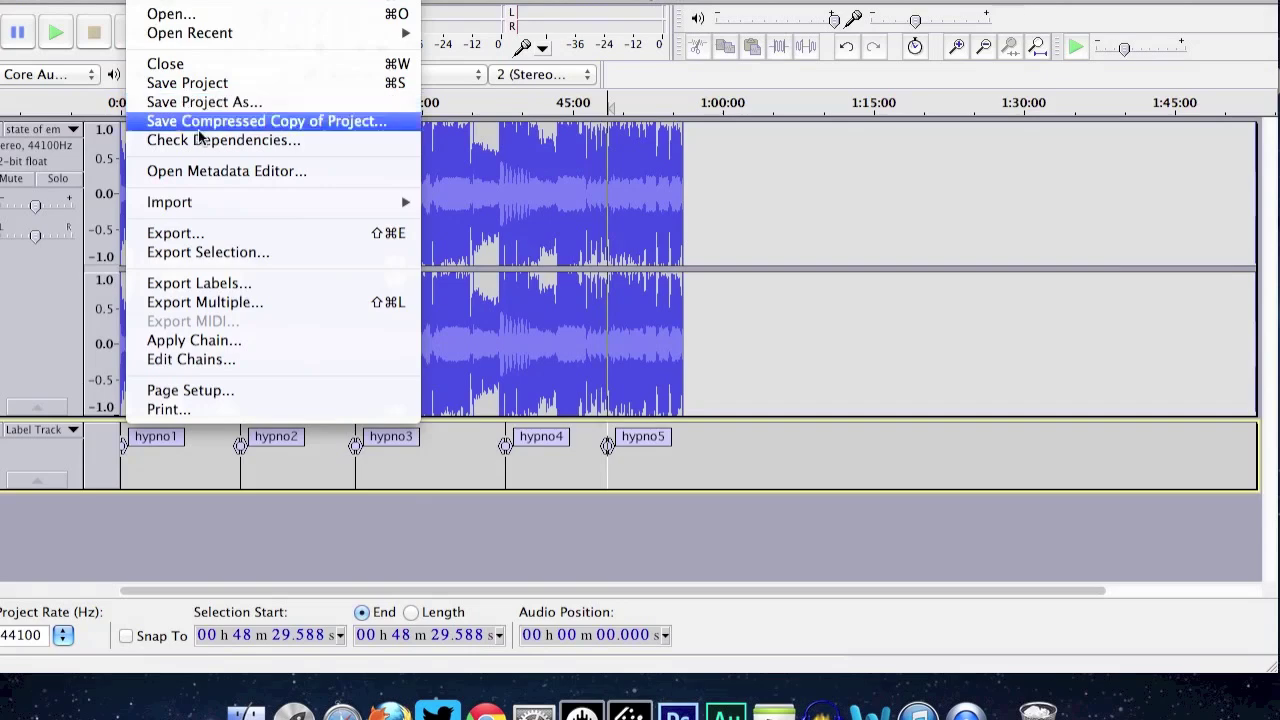
{"action": "left_click", "coordinate": [200, 303]}
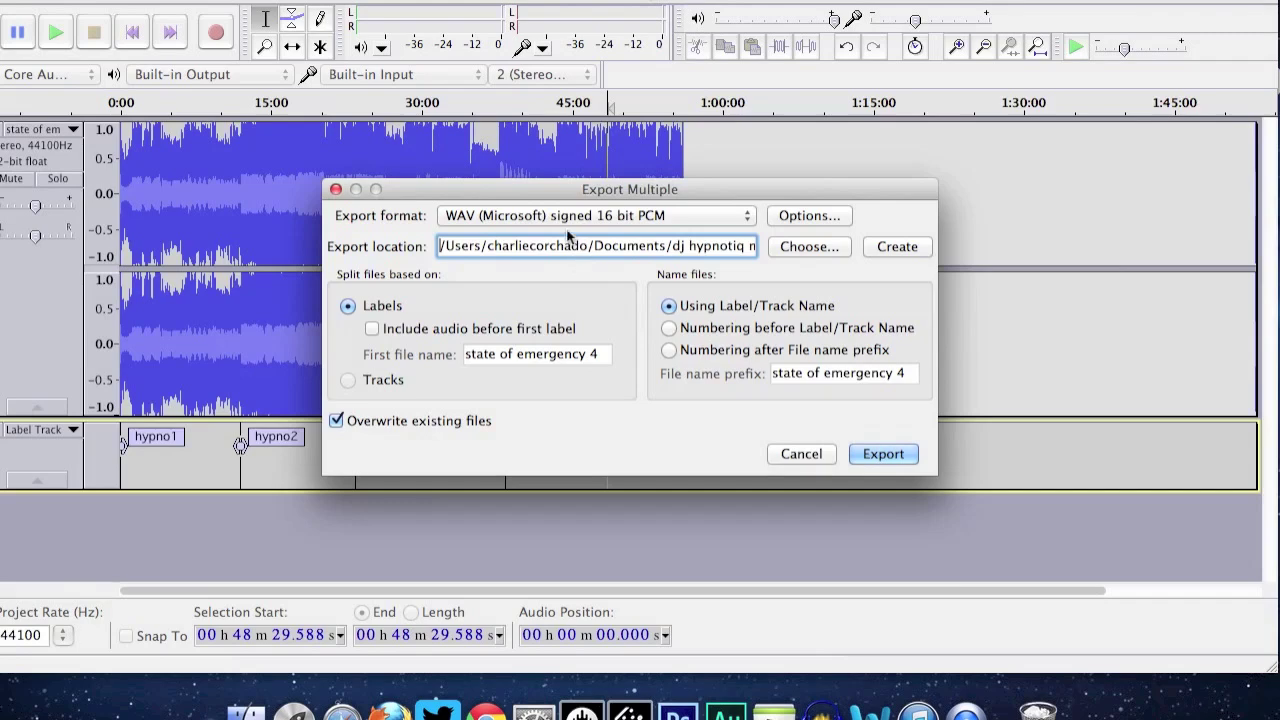
- Choose WAV (Microsoft) signed 16 bit PCM as the export format and browse to the Desktop for the export location
{"action": "left_click", "coordinate": [747, 216]}
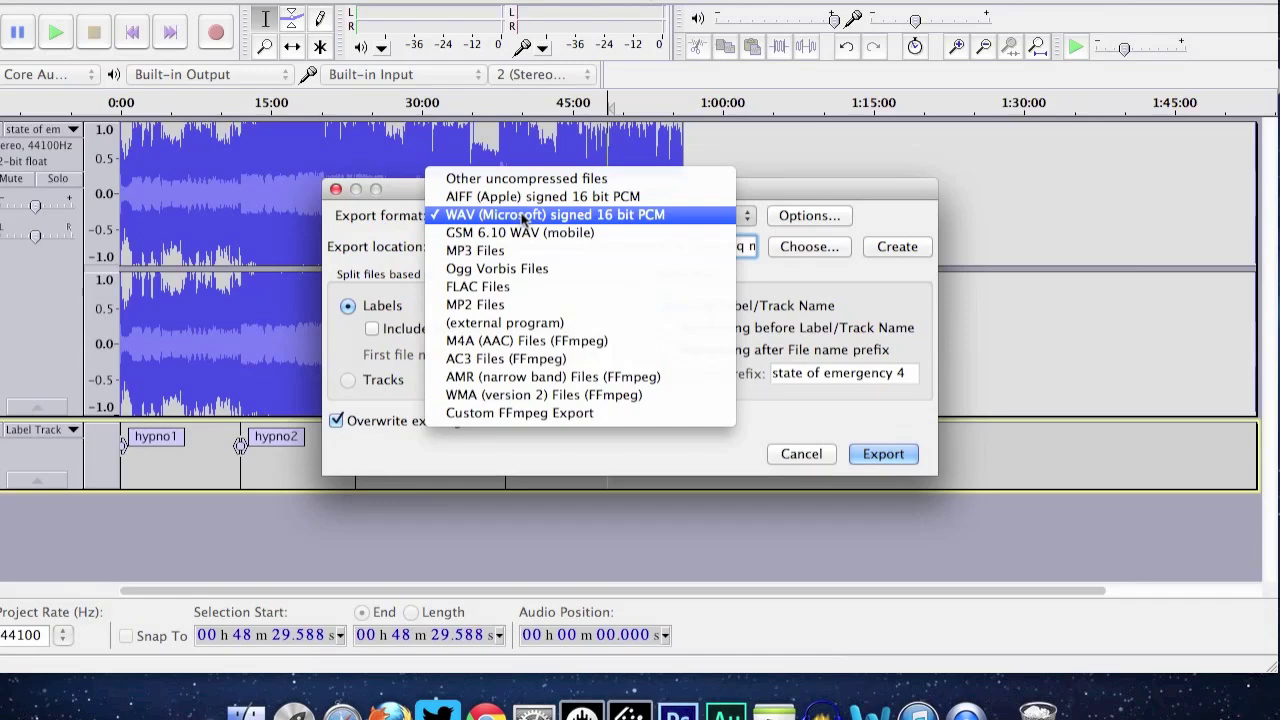
{"action": "left_click", "coordinate": [521, 216]}
{"action": "left_click", "coordinate": [775, 250]}
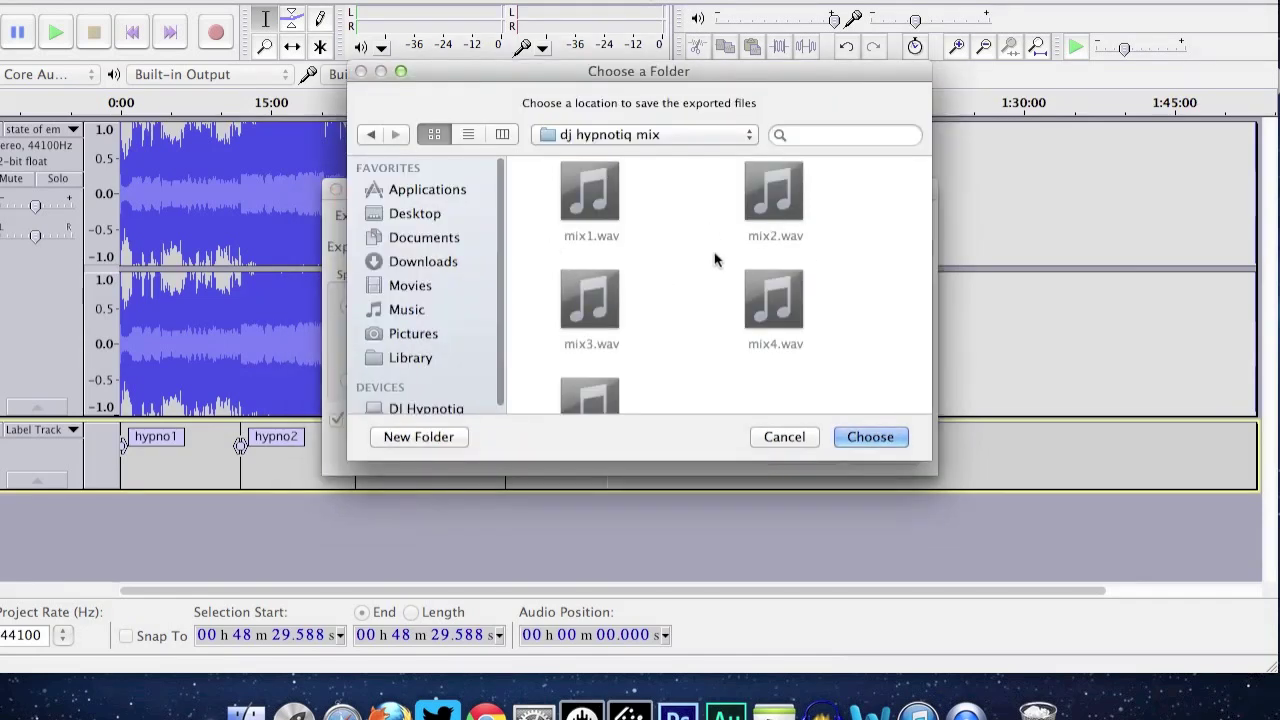
{"action": "left_click", "coordinate": [422, 241]}
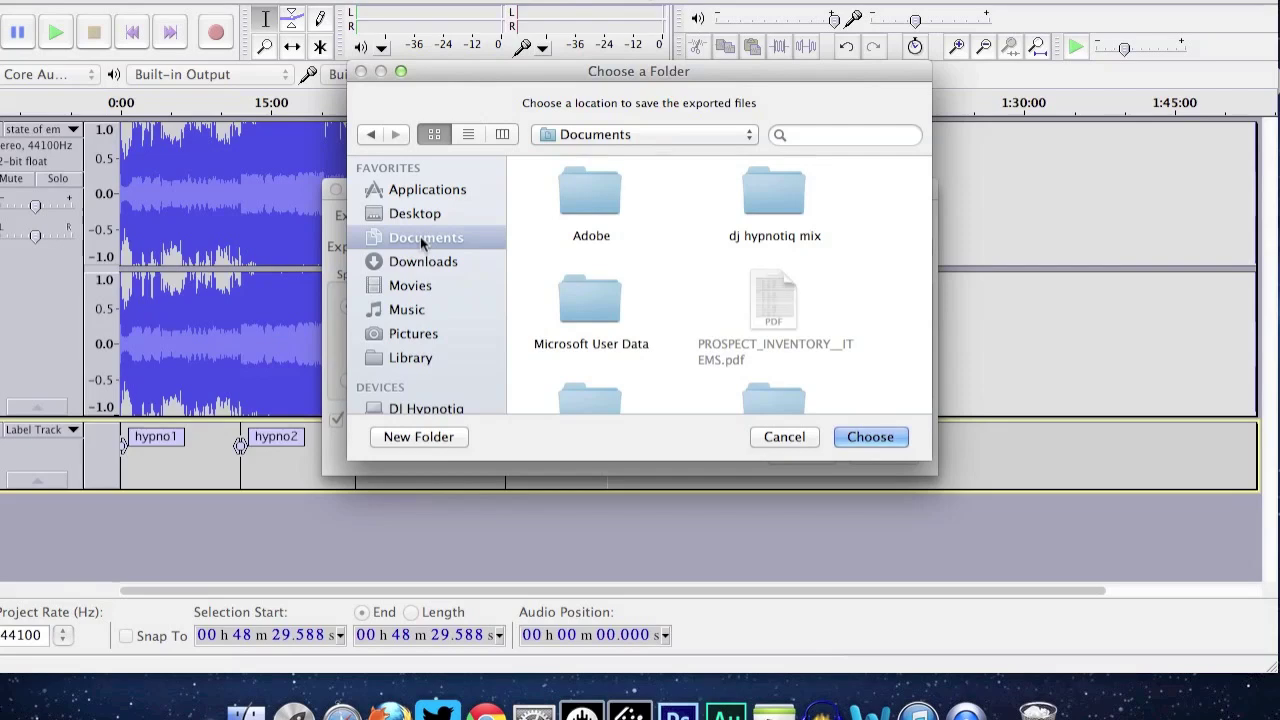
{"action": "left_click", "coordinate": [422, 258]}
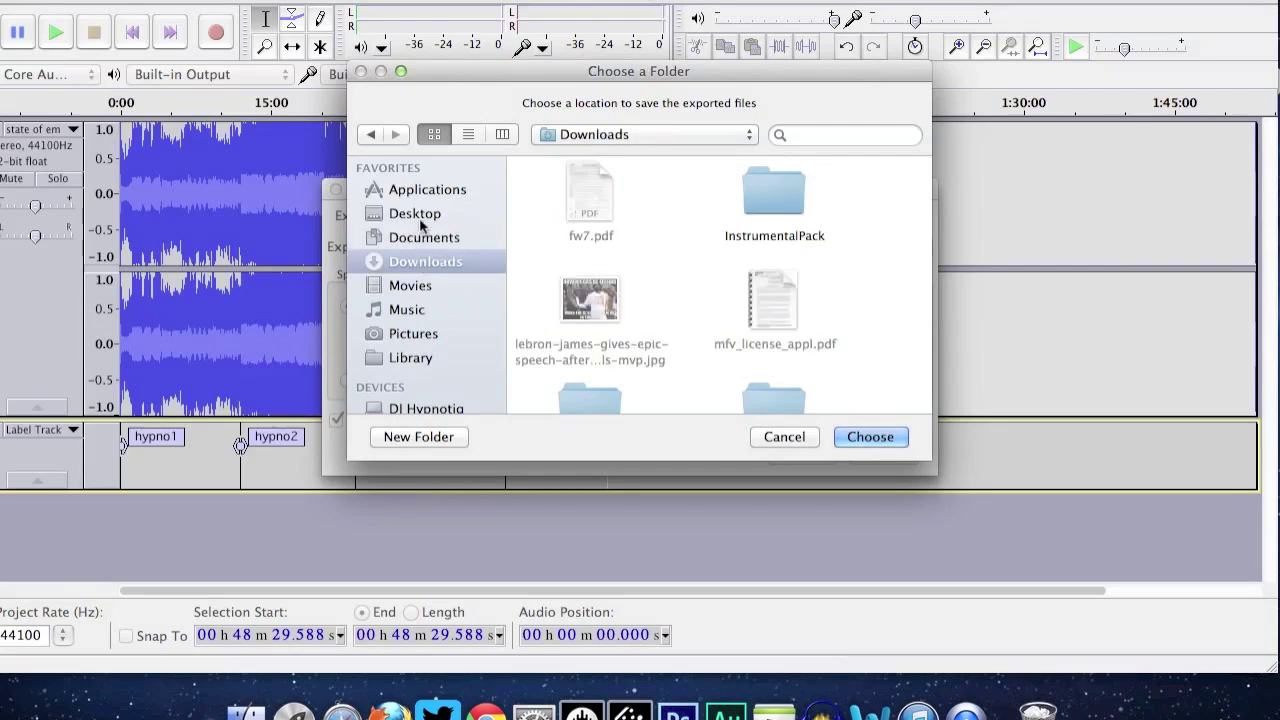
{"action": "left_click", "coordinate": [415, 215]}
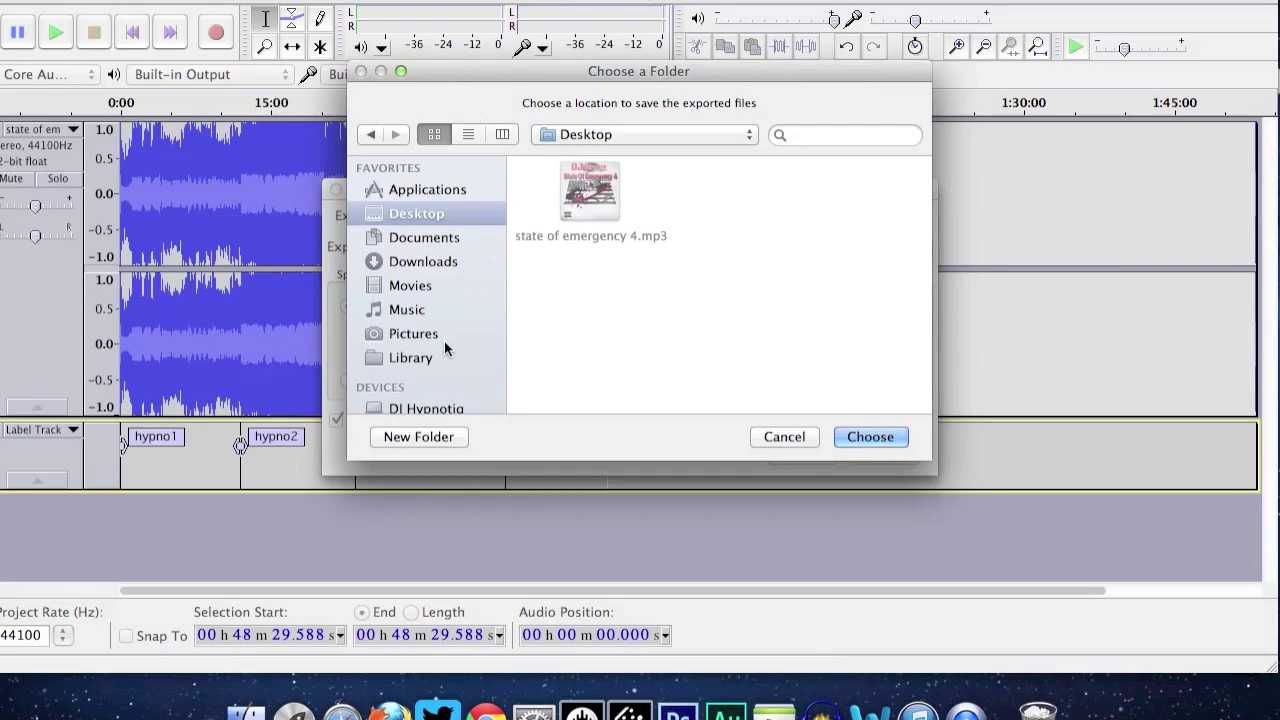
- Create a folder named "state emergency mix" on the Desktop and choose it as the export location
{"action": "left_click", "coordinate": [420, 437]}
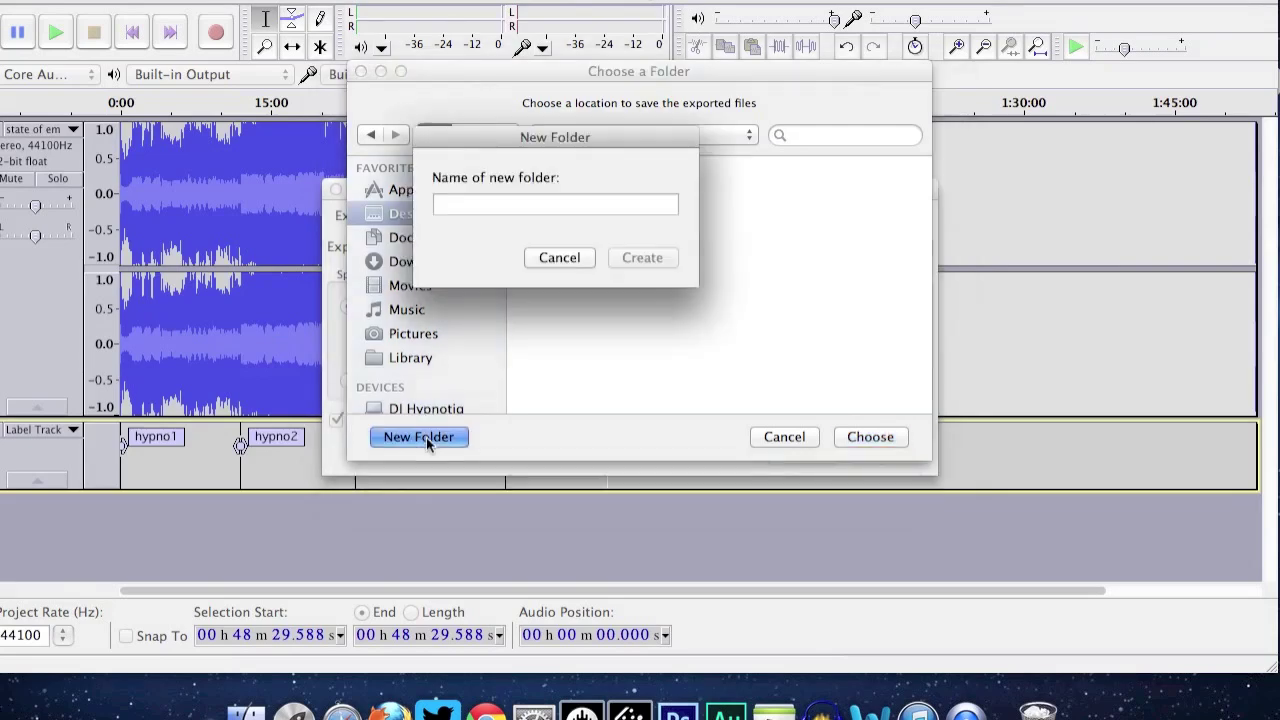
{"action": "type", "text": "st"}
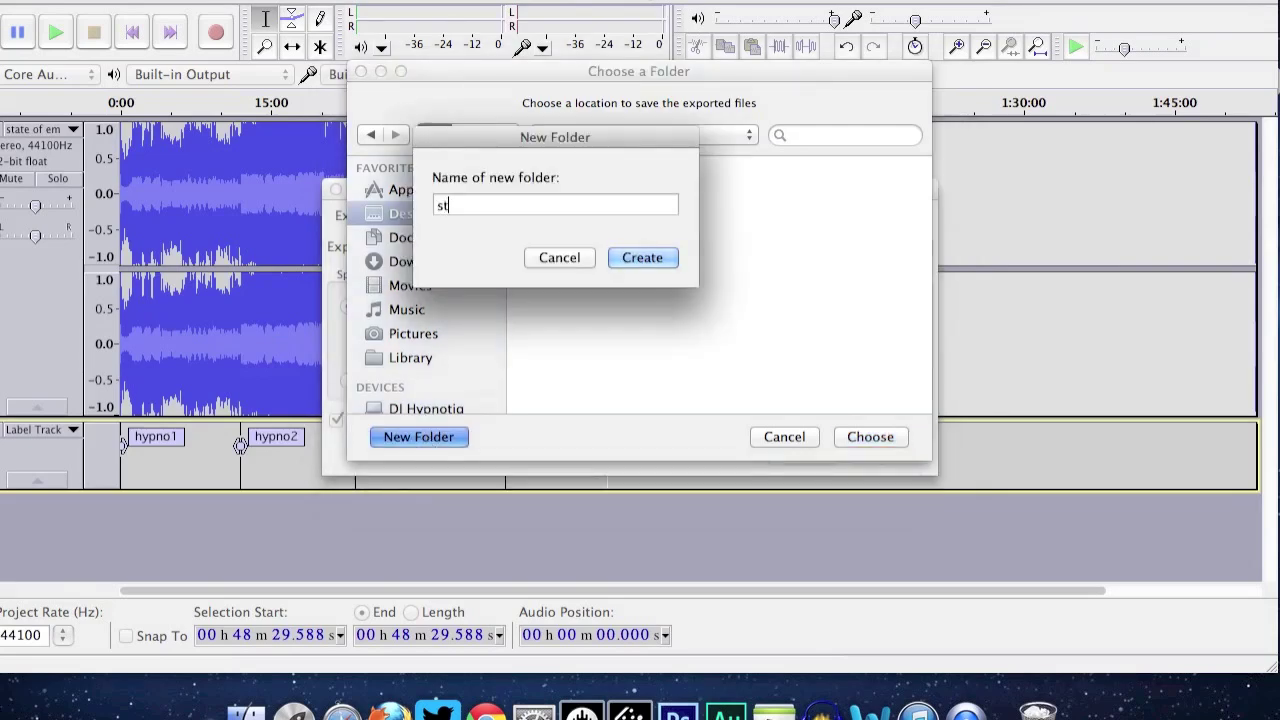
{"action": "type", "text": "ate emergency mix"}
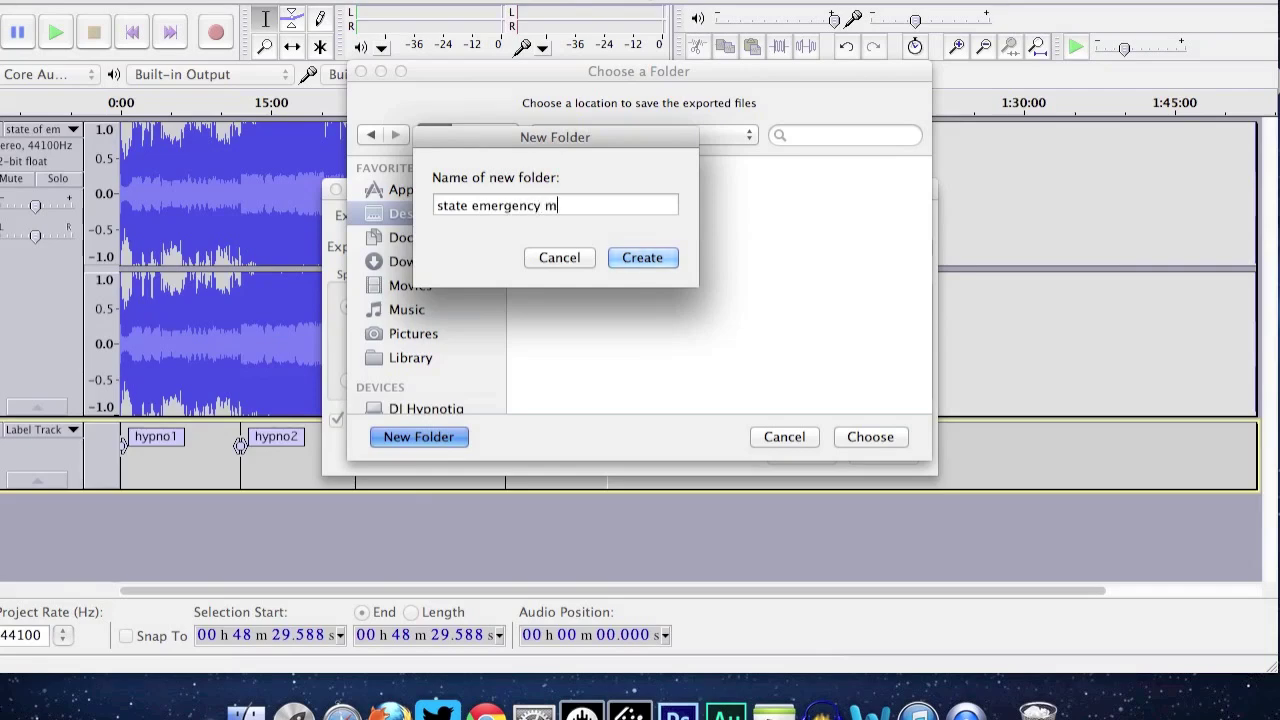
{"action": "left_click", "coordinate": [636, 259]}
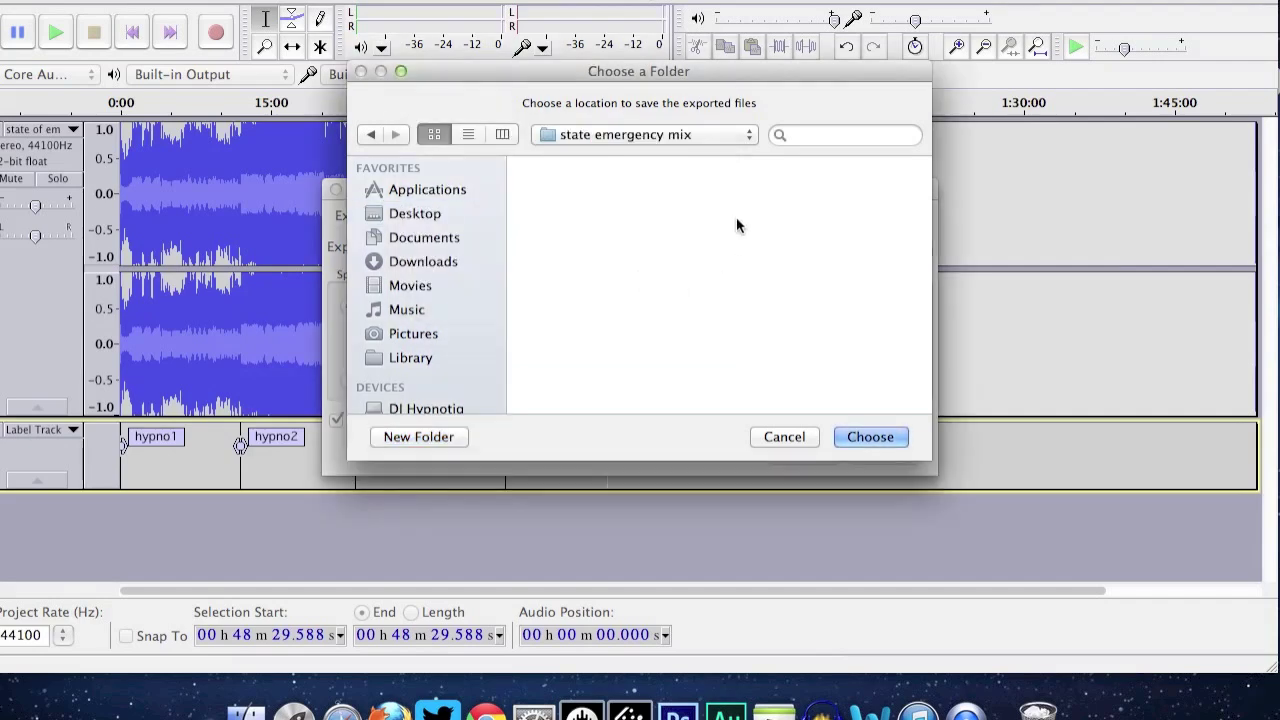
{"action": "left_click", "coordinate": [866, 437]}
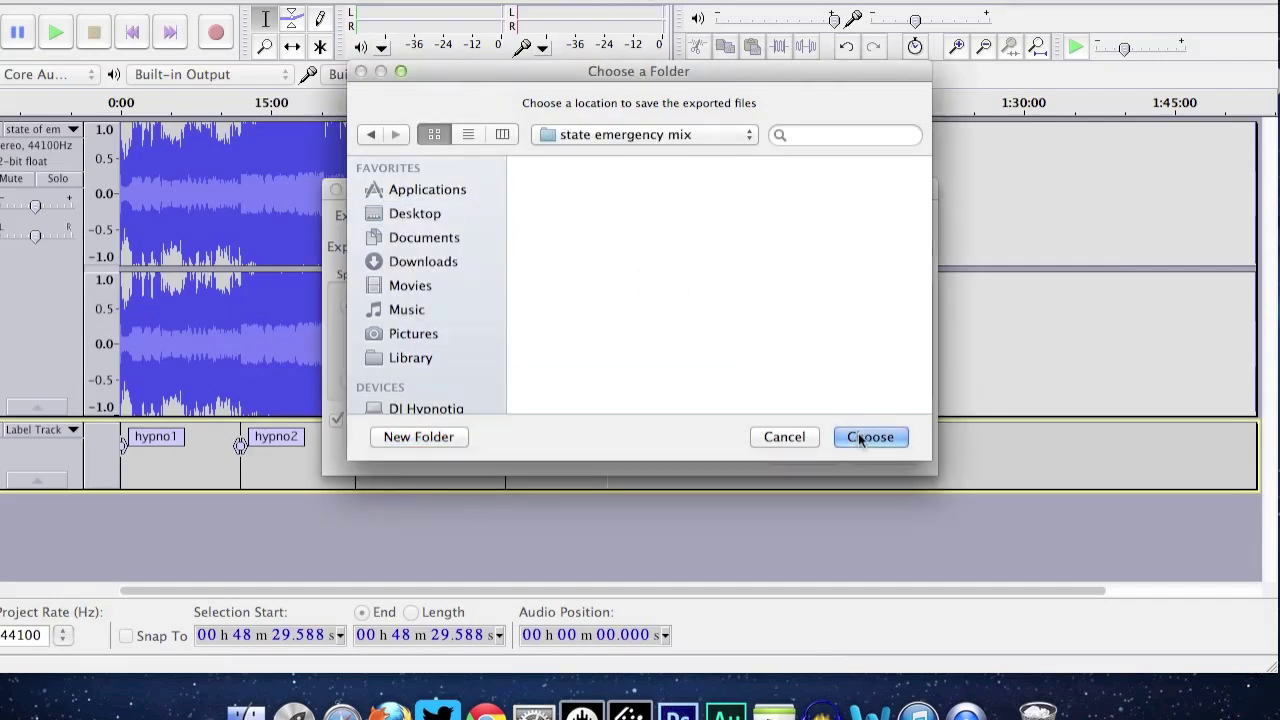
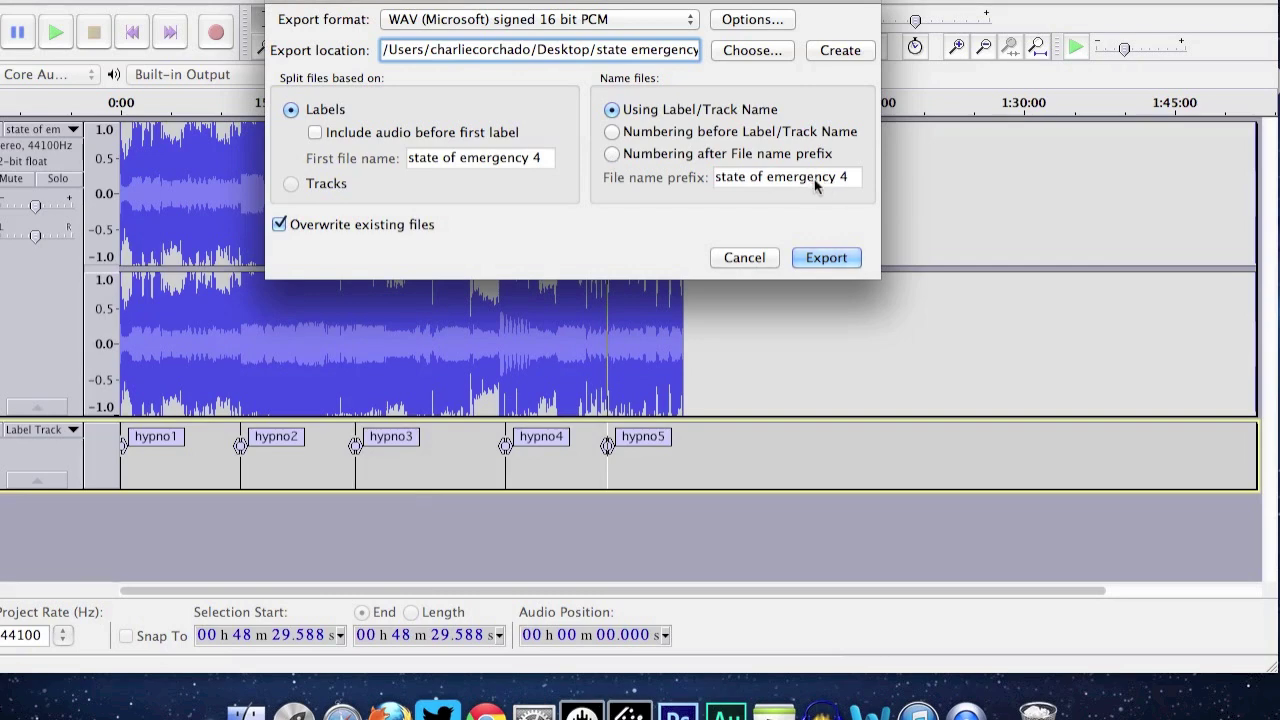
{"action": "left_click", "coordinate": [612, 154]}
{"action": "left_click", "coordinate": [752, 177]}
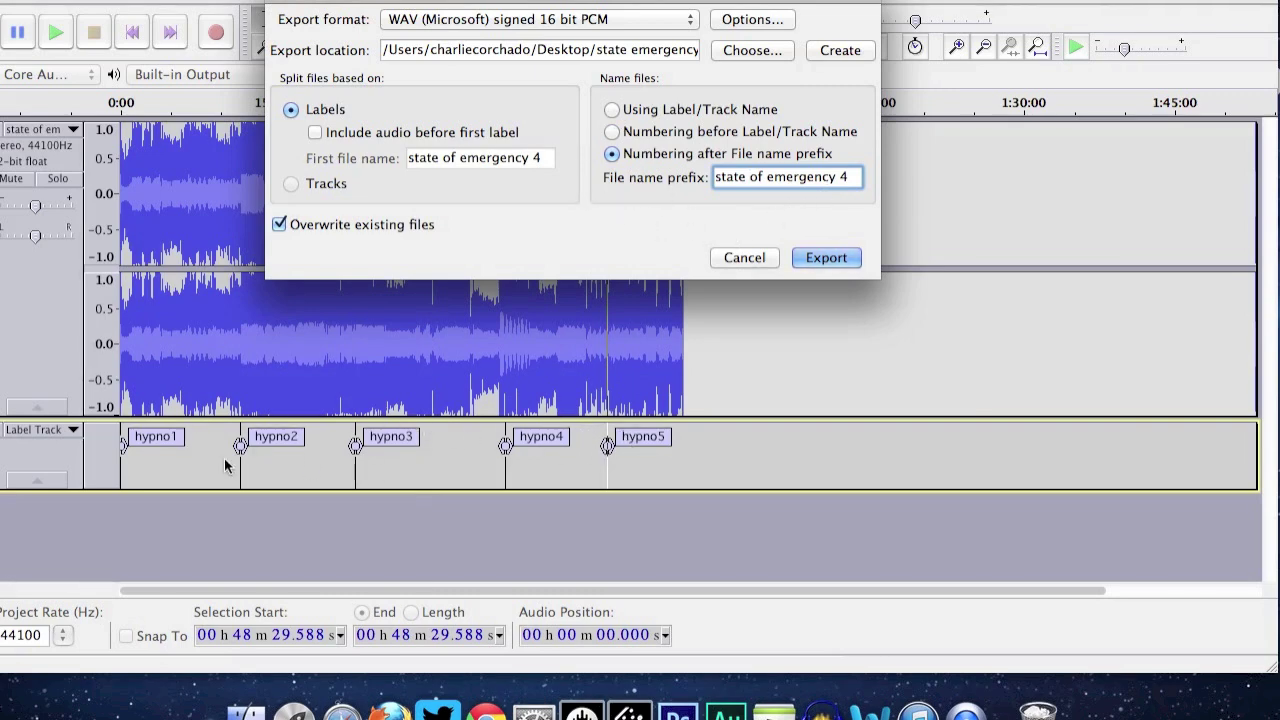
{"action": "left_click", "coordinate": [612, 110]}
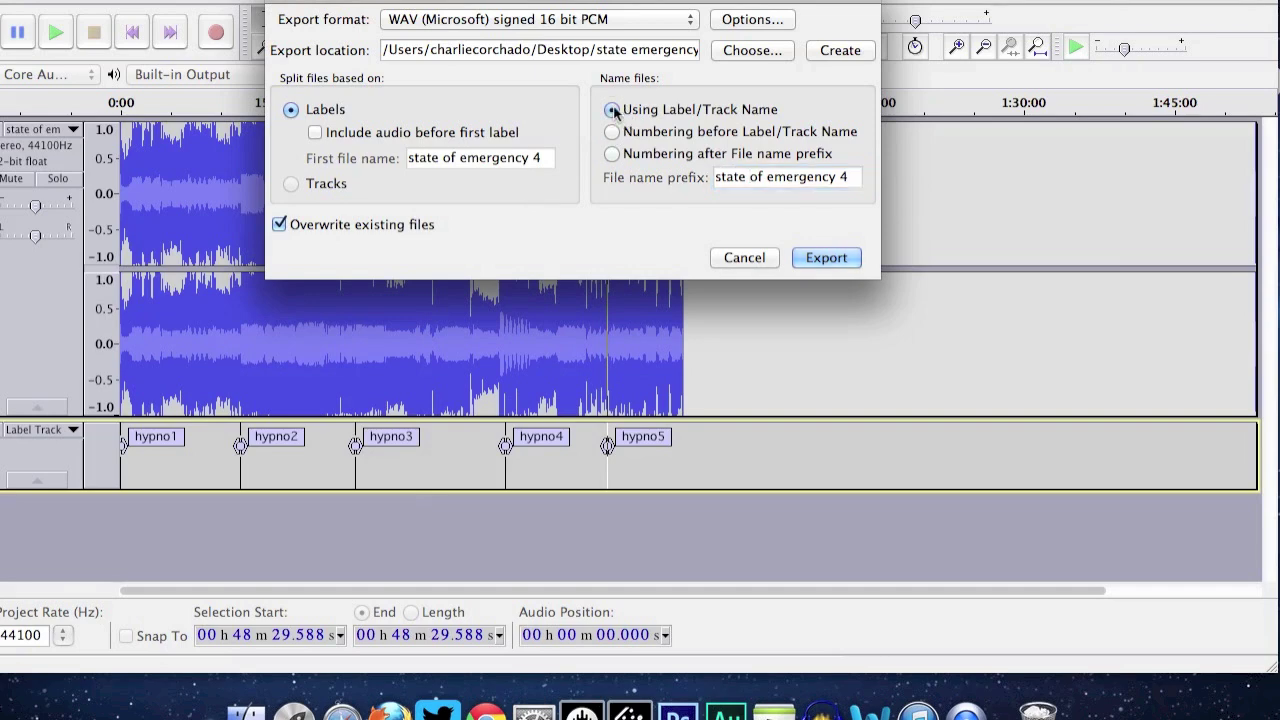
- Export the labelled sections, accepting the existing metadata for each track from hypno1 to hypno5, and close the export report
{"action": "left_click", "coordinate": [828, 260]}
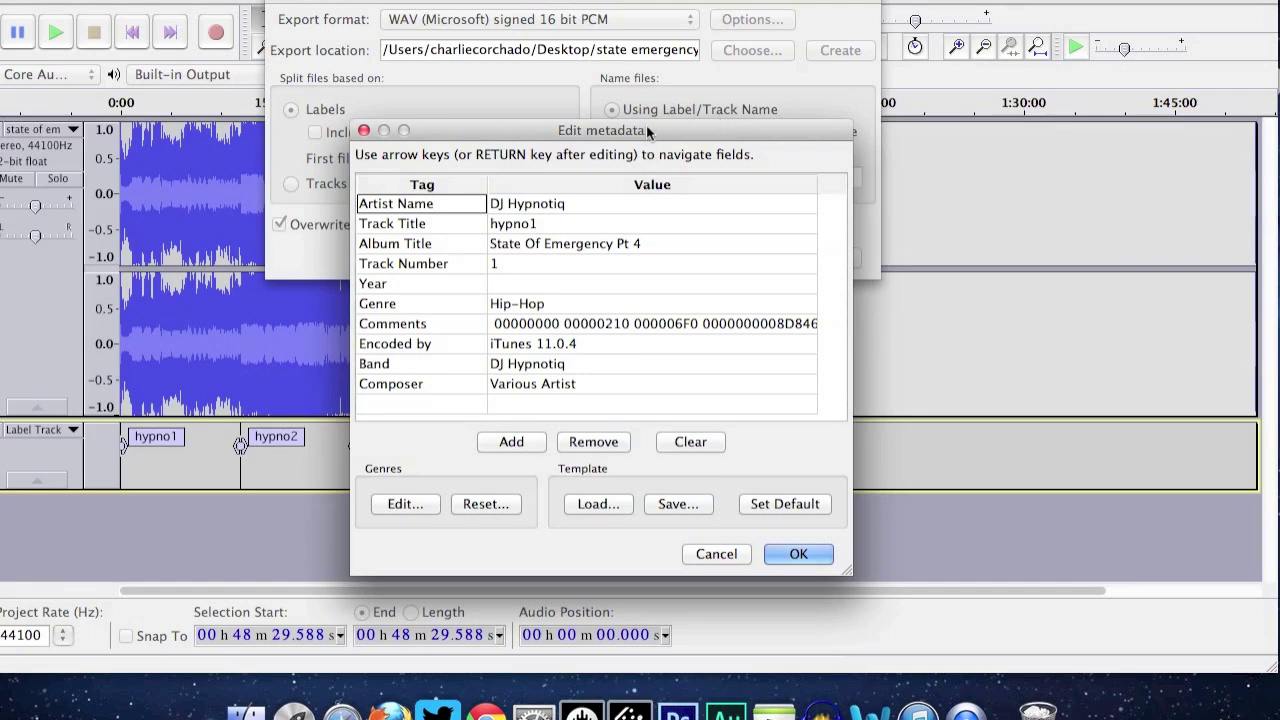
{"action": "left_click_drag", "start_coordinate": [648, 133], "coordinate": [634, 72]}
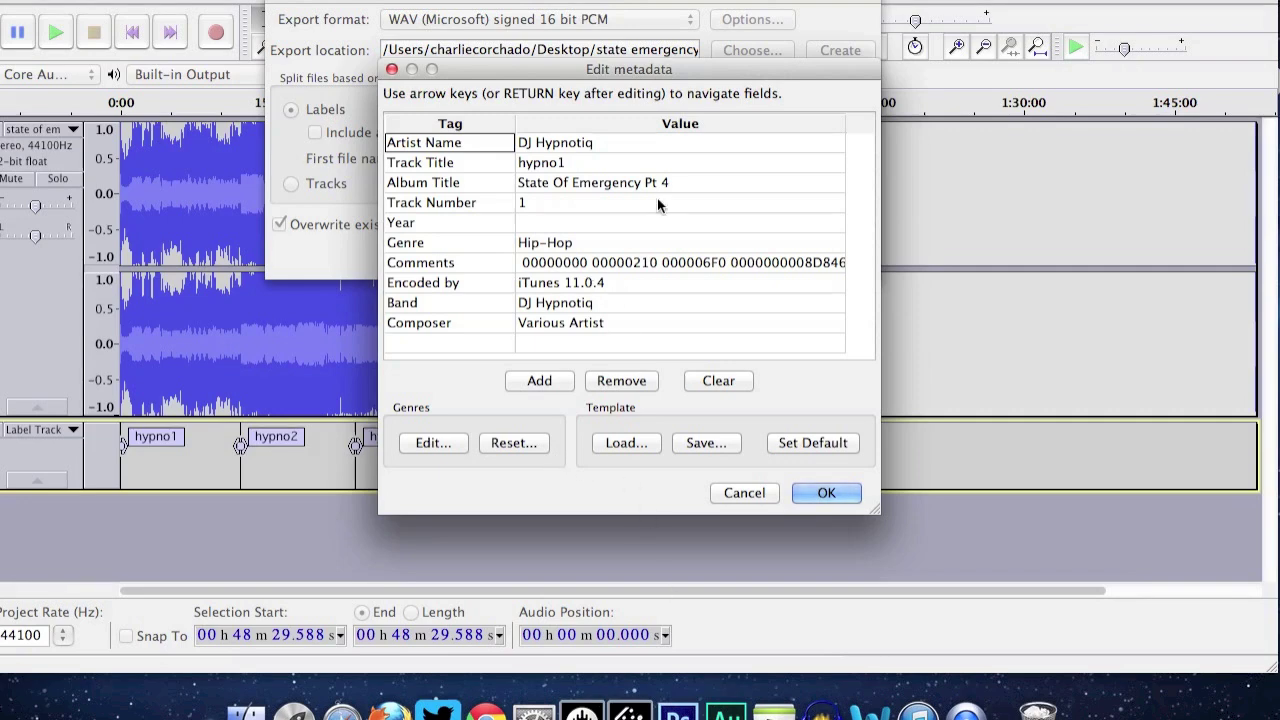
{"action": "left_click", "coordinate": [826, 494]}
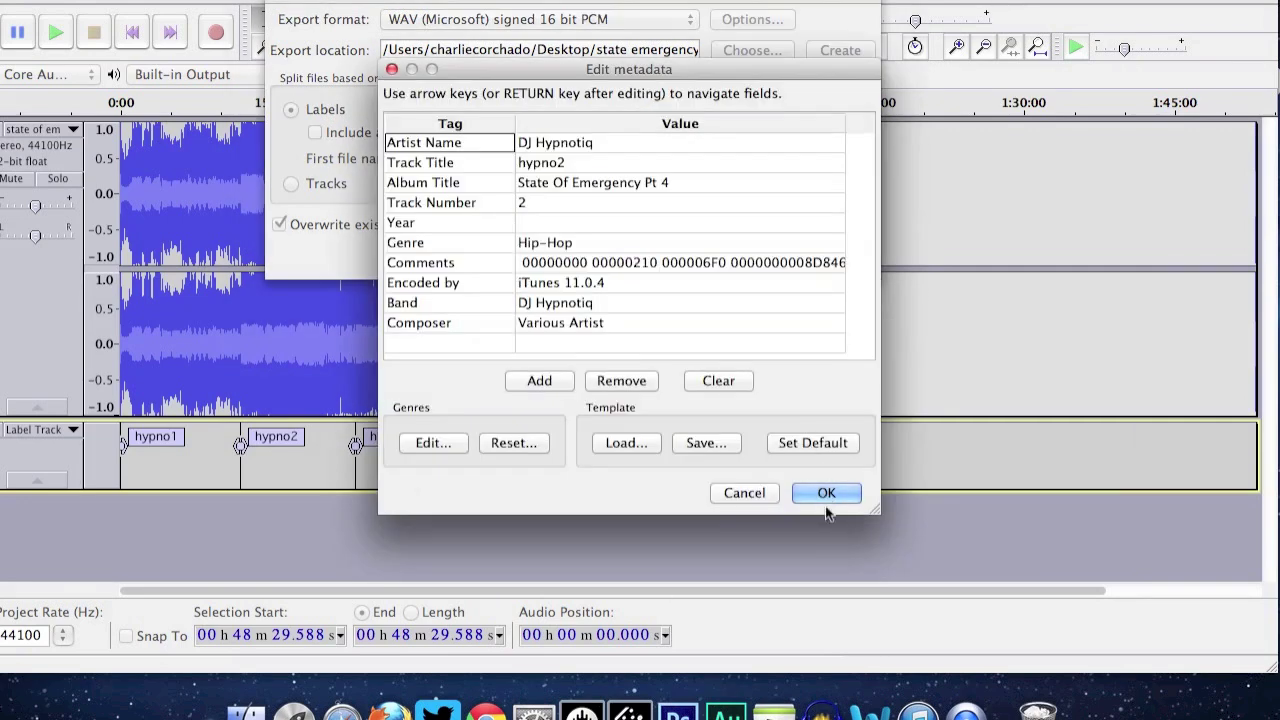
{"action": "left_click", "coordinate": [826, 492]}
{"action": "left_click", "coordinate": [828, 492]}
{"action": "left_click", "coordinate": [828, 491]}
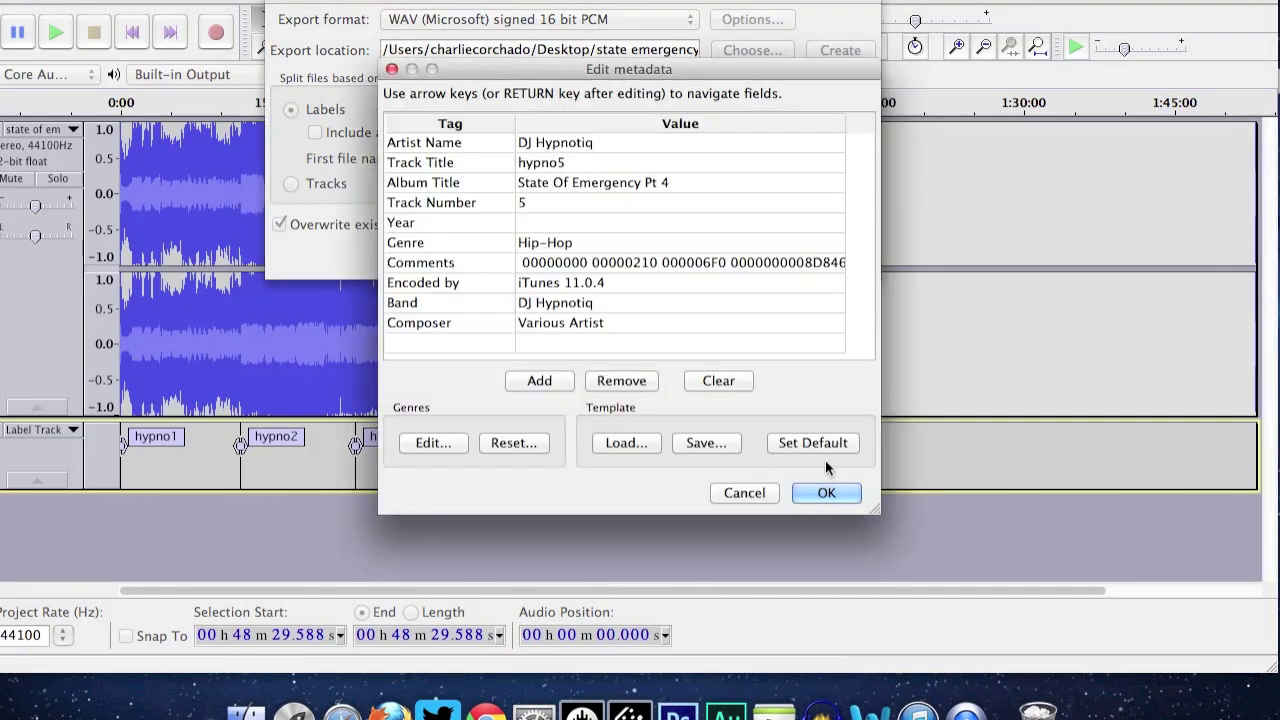
{"action": "left_click", "coordinate": [830, 490]}
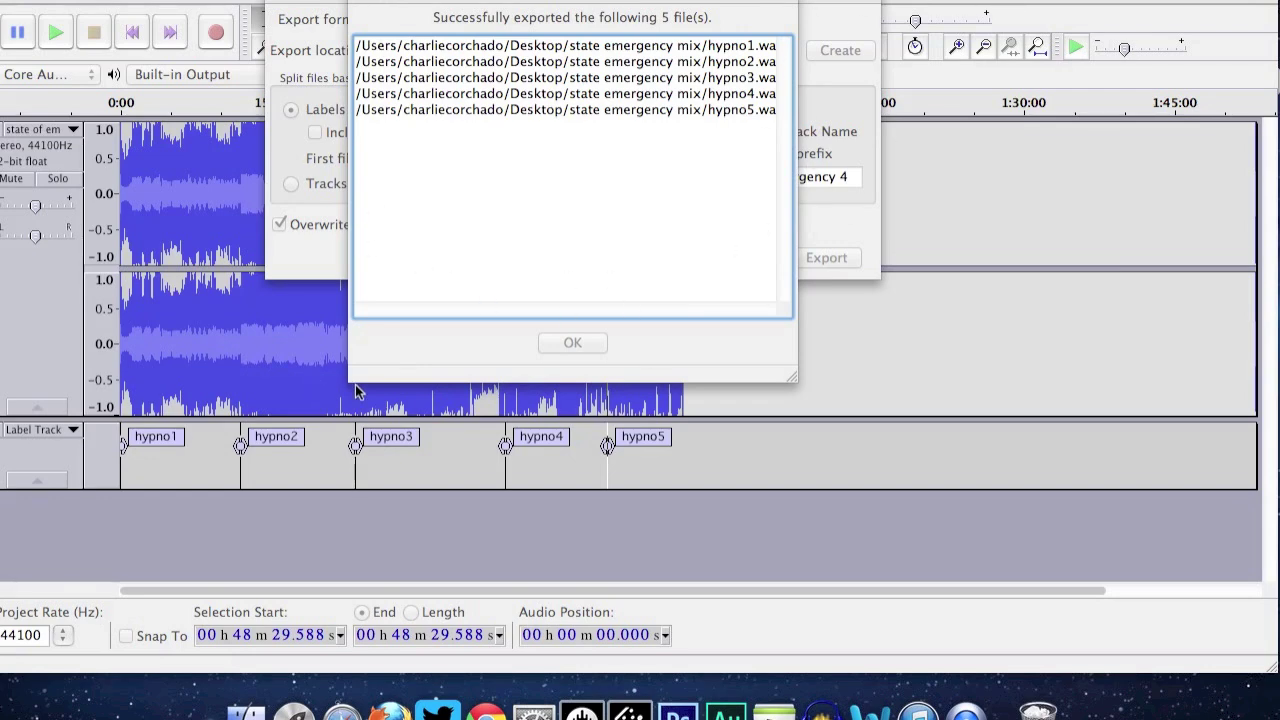
{"action": "left_click", "coordinate": [507, 8]}
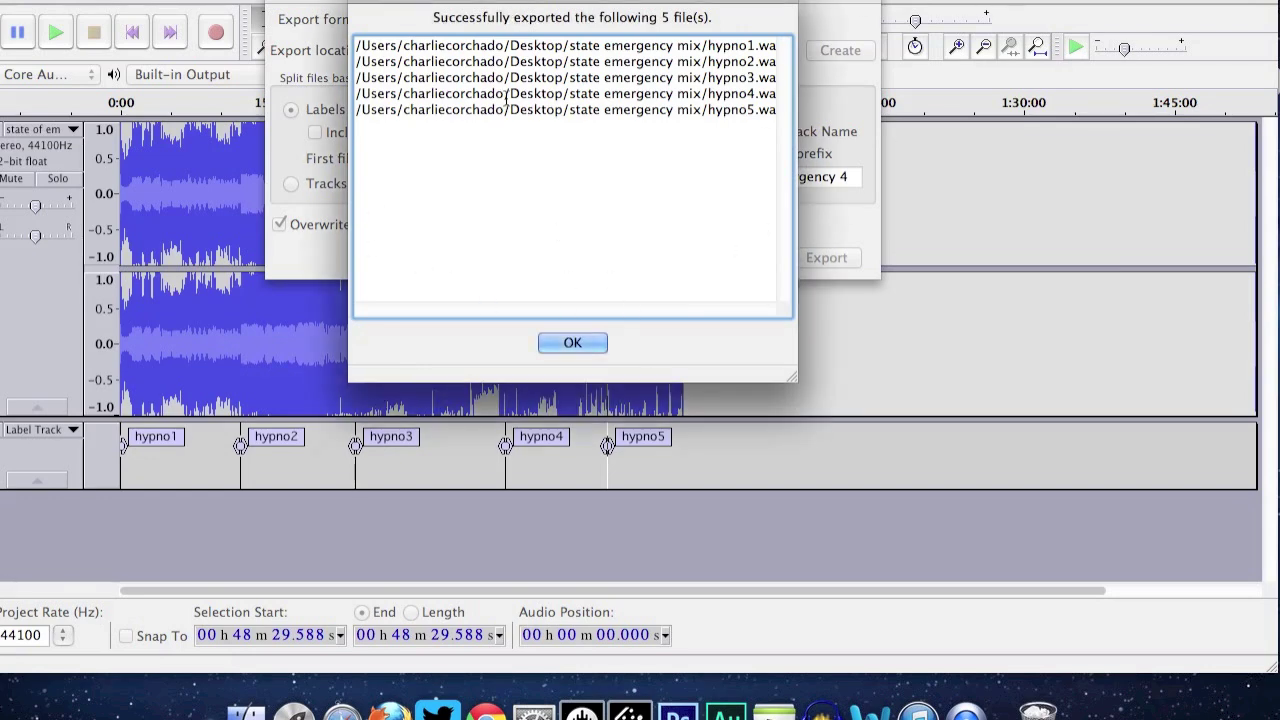
{"action": "left_click", "coordinate": [566, 344]}
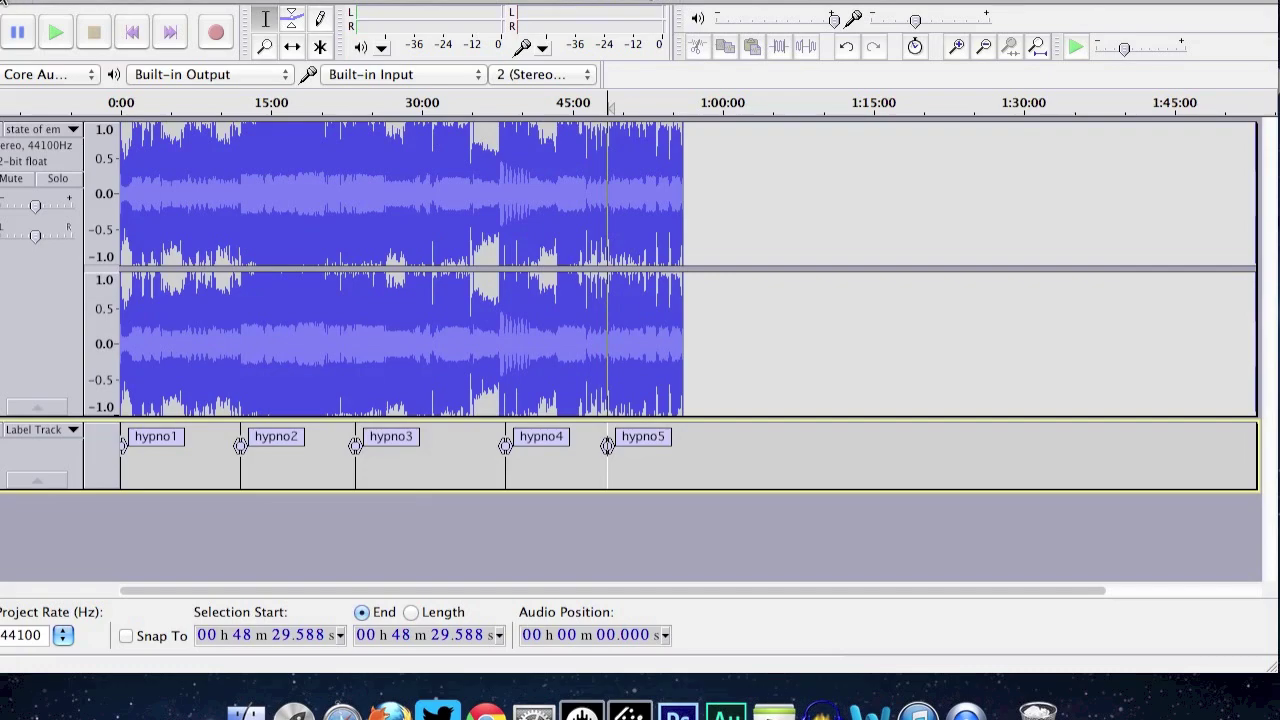
- Hide Audacity, switch to iTunes and move its window into view
{"action": "left_click", "coordinate": [16, 4]}
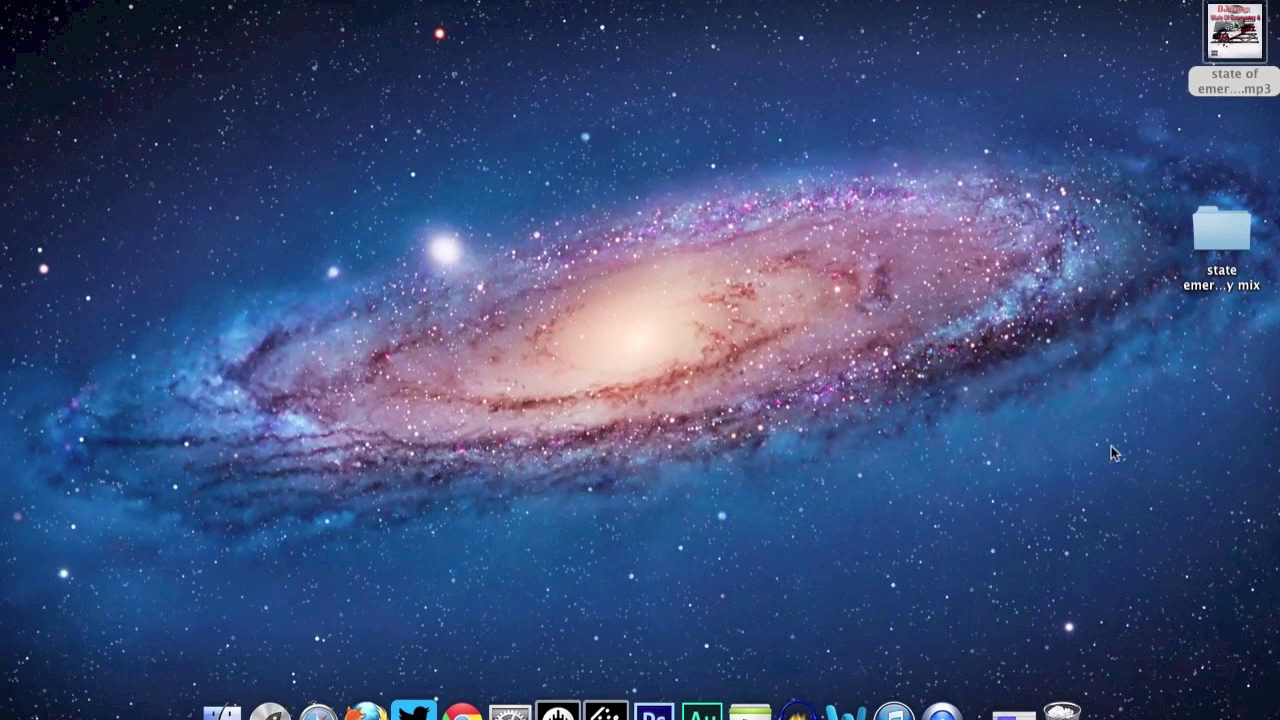
{"action": "left_click", "coordinate": [894, 711]}
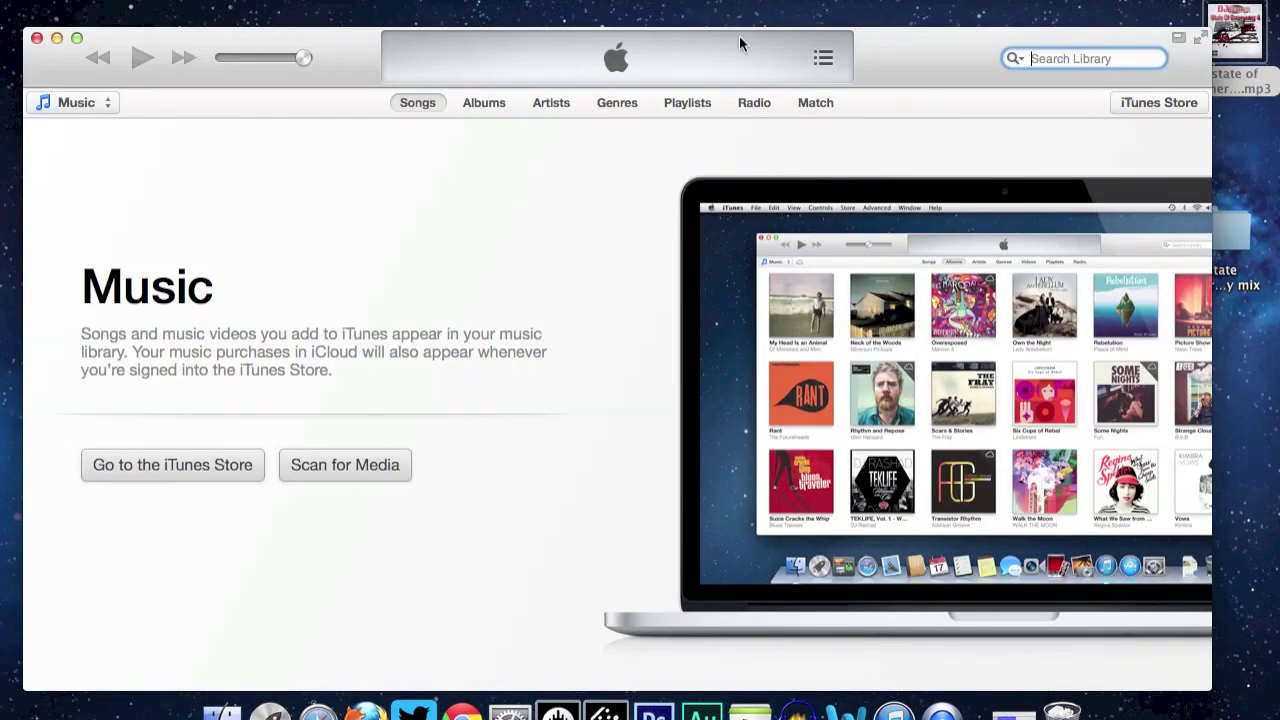
{"action": "left_click_drag", "start_coordinate": [938, 55], "coordinate": [979, 29]}
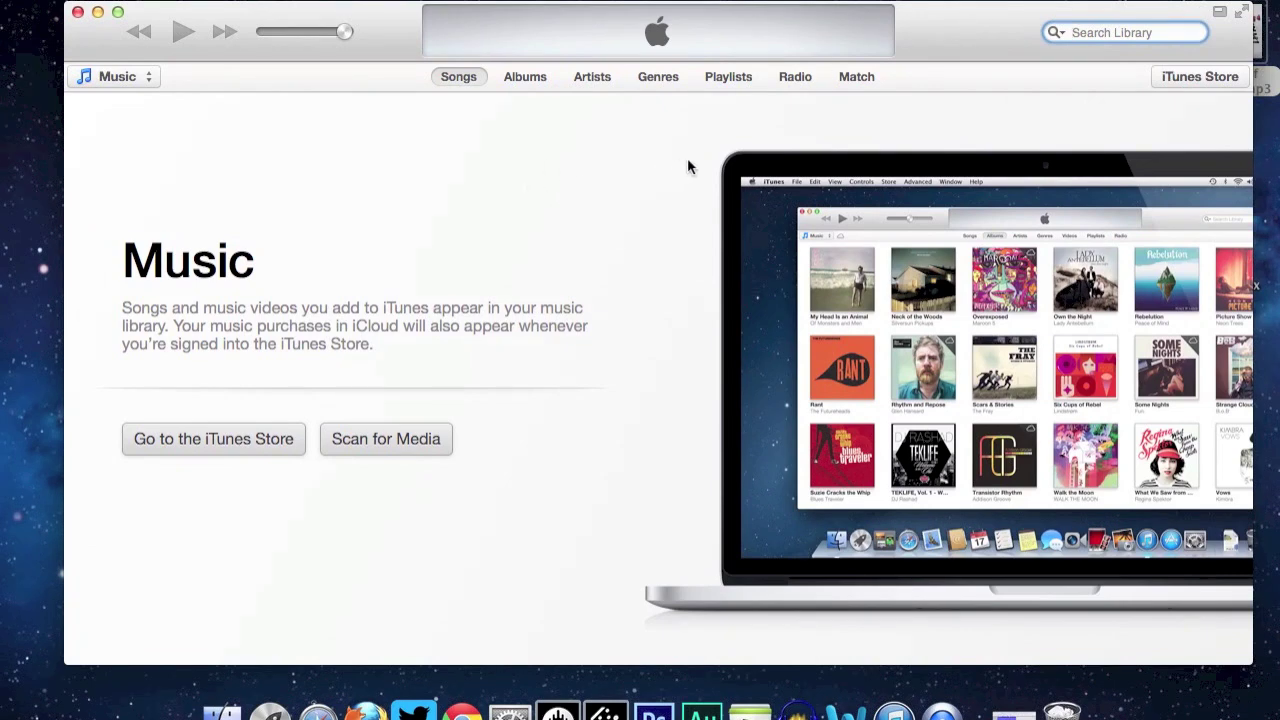
- Create a new playlist named "State Mix 4" in the music library
{"action": "left_click", "coordinate": [730, 77]}
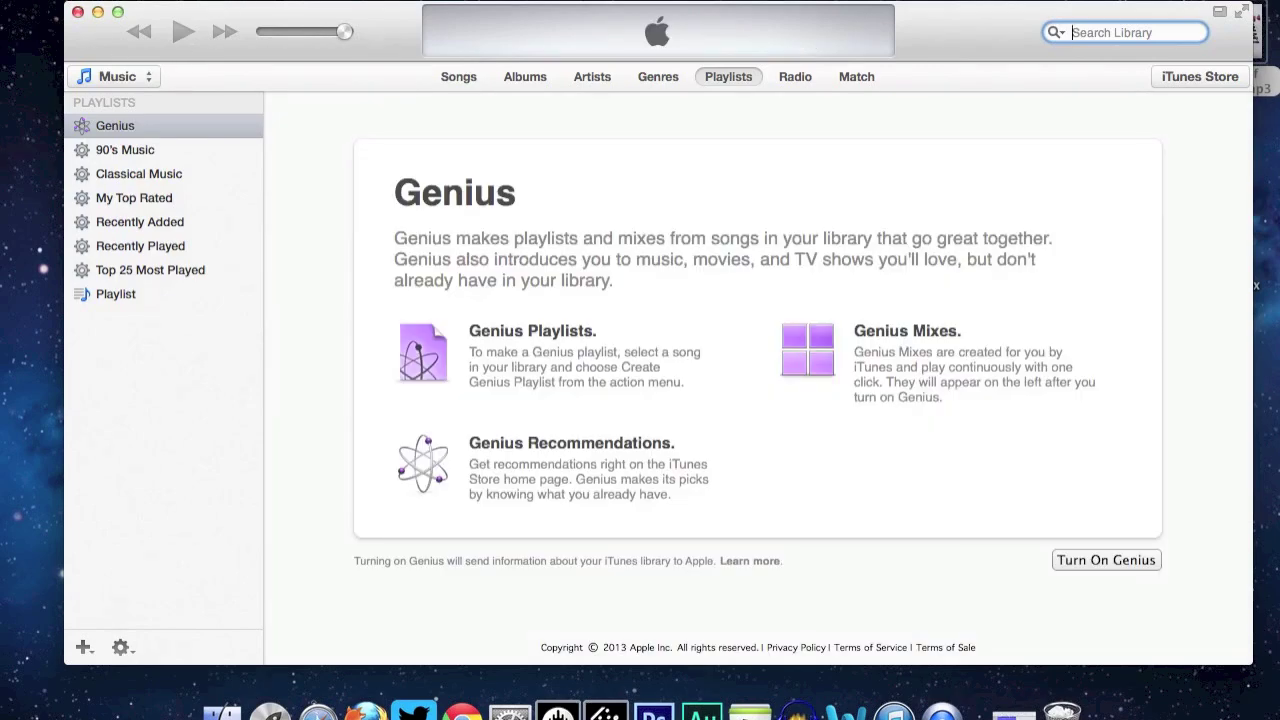
{"action": "left_click", "coordinate": [135, 0]}
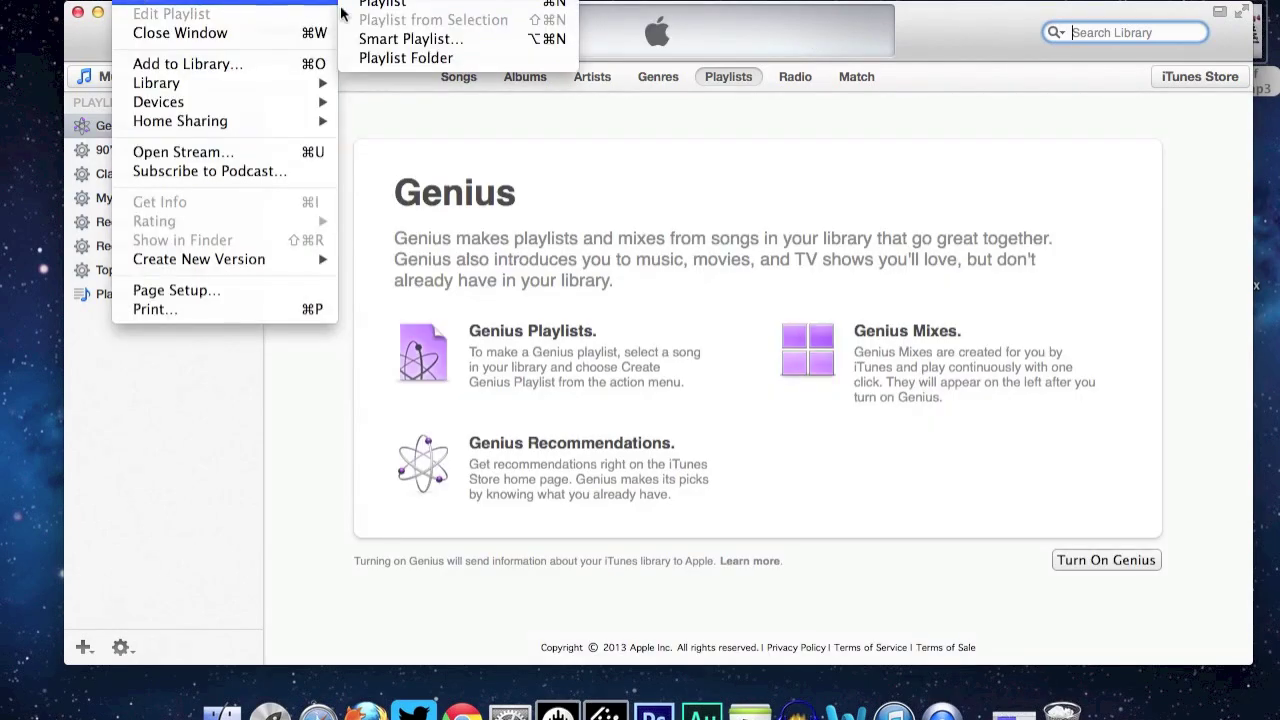
{"action": "left_click", "coordinate": [376, 15]}
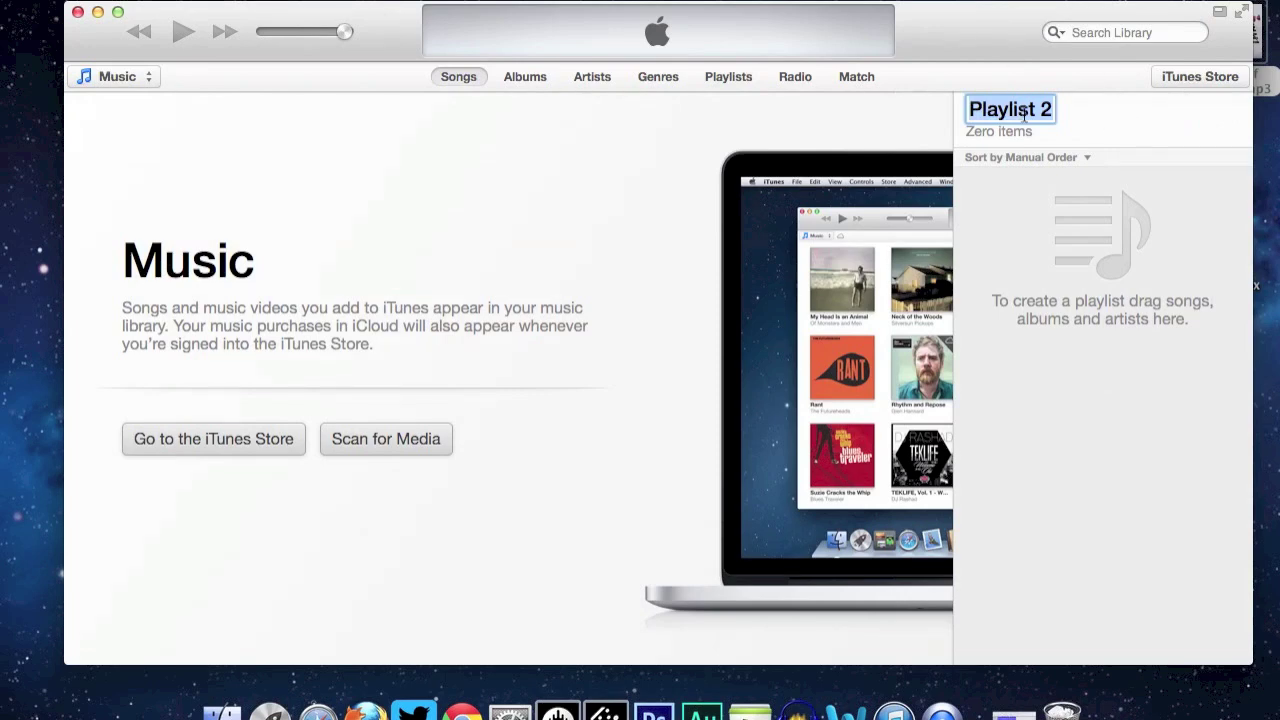
{"action": "type", "text": "Stat"}
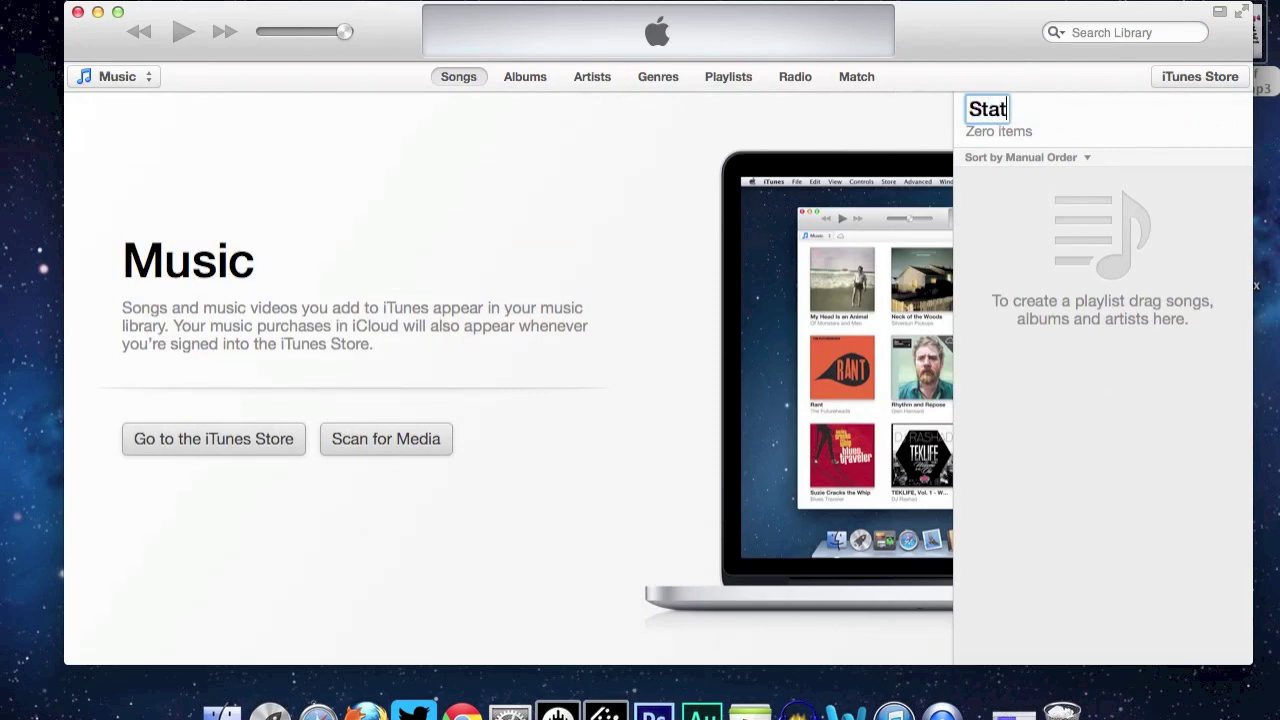
{"action": "type", "text": "e Mix"}
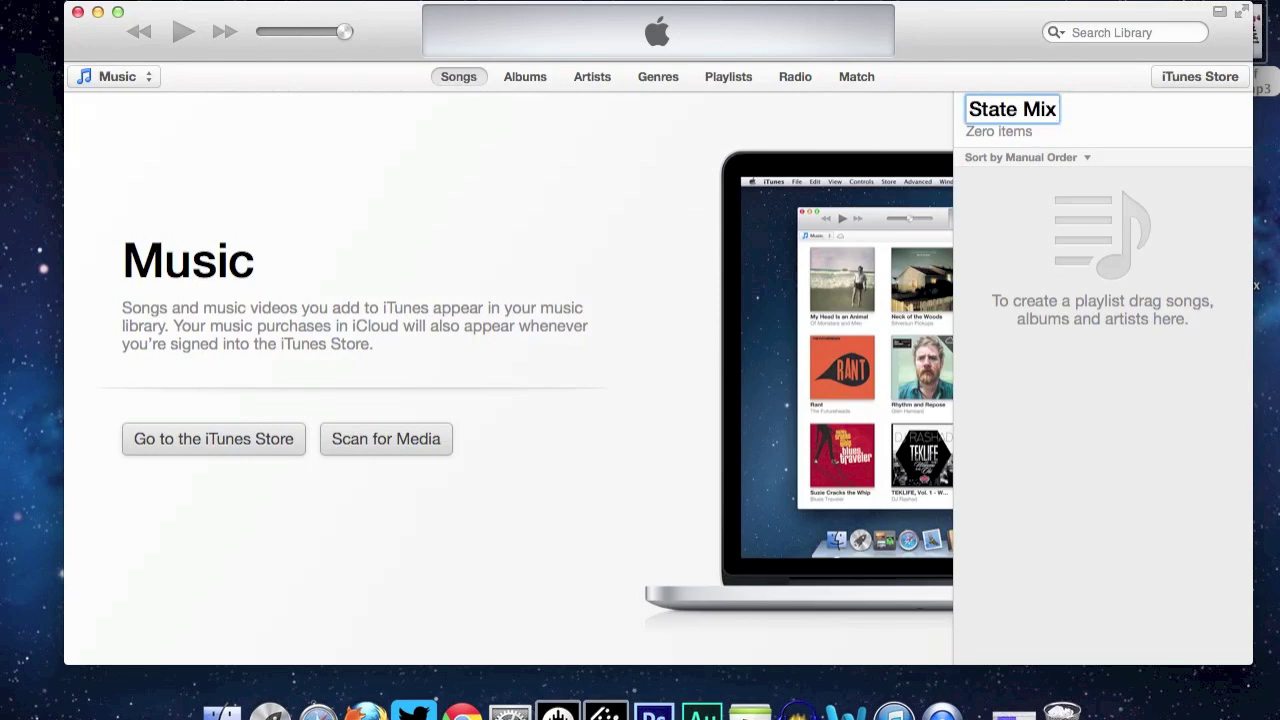
{"action": "type", "text": " 4"}
{"action": "key", "text": "Return"}
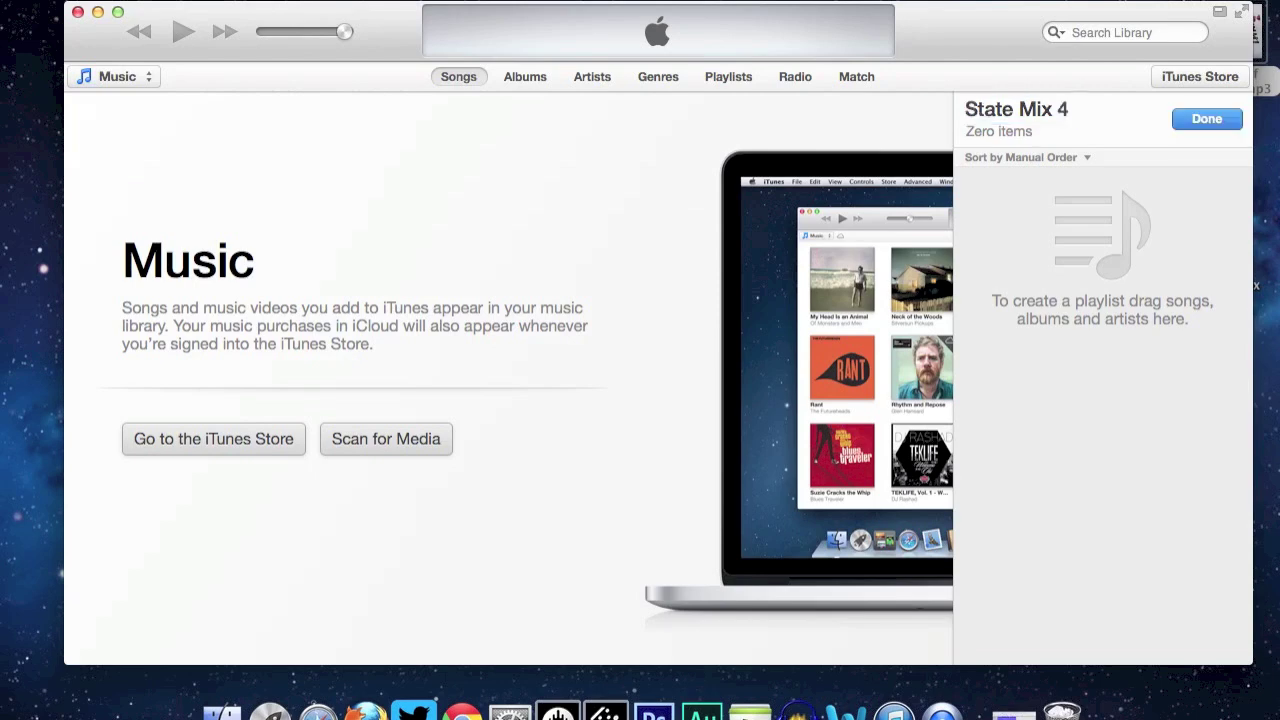
{"action": "left_click", "coordinate": [1205, 119]}
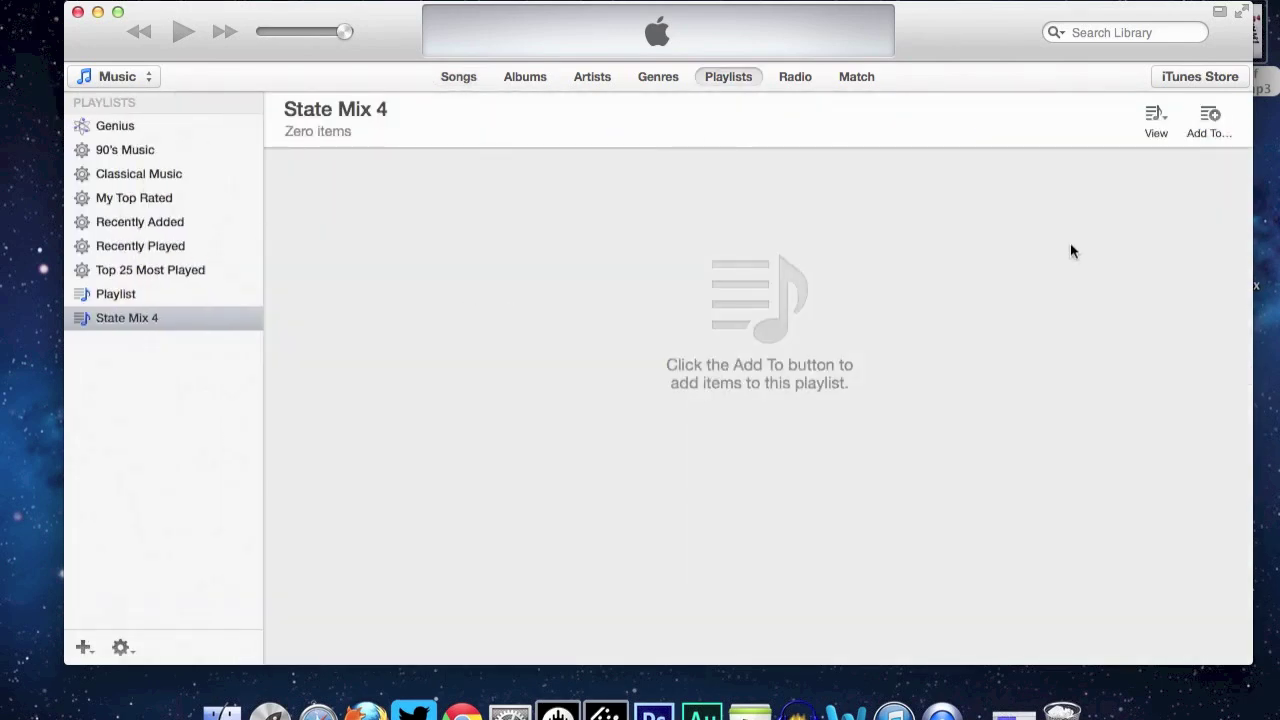
- Open State Mix 4 for adding songs, then open the "state emergency mix" folder from the Desktop beside it
{"action": "left_click", "coordinate": [1210, 118]}
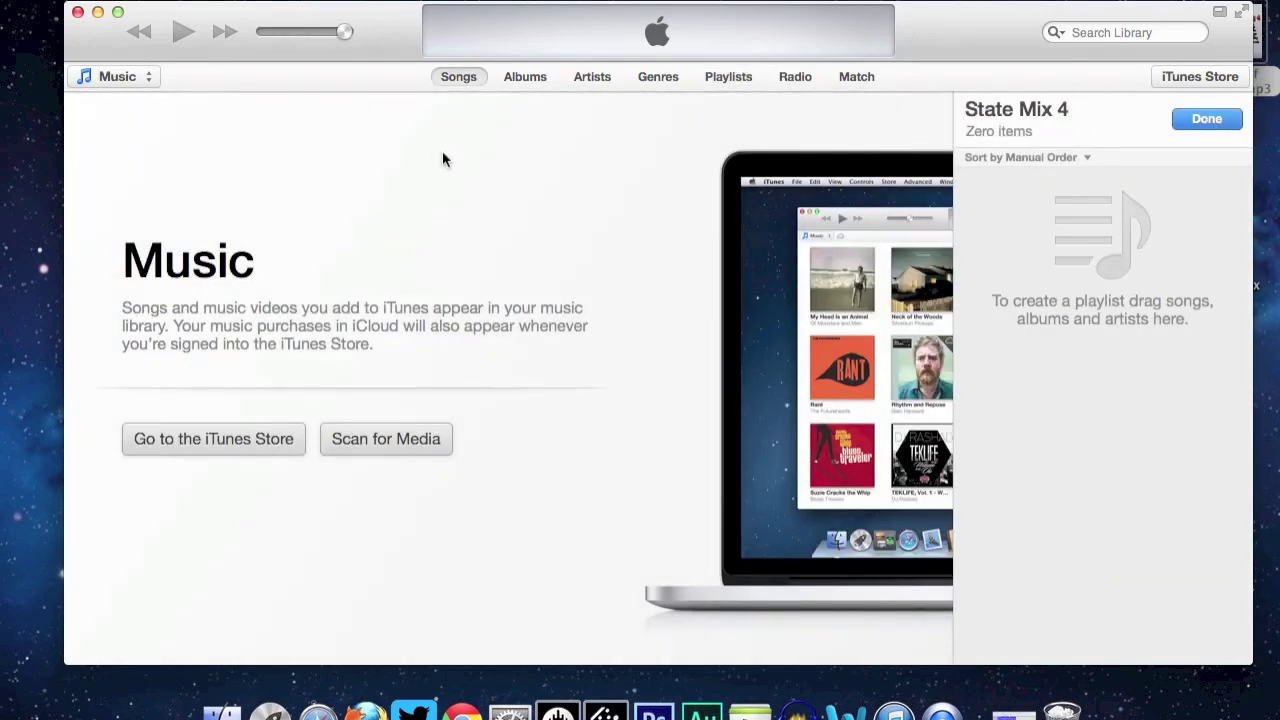
{"action": "left_click_drag", "start_coordinate": [977, 23], "coordinate": [793, 33]}
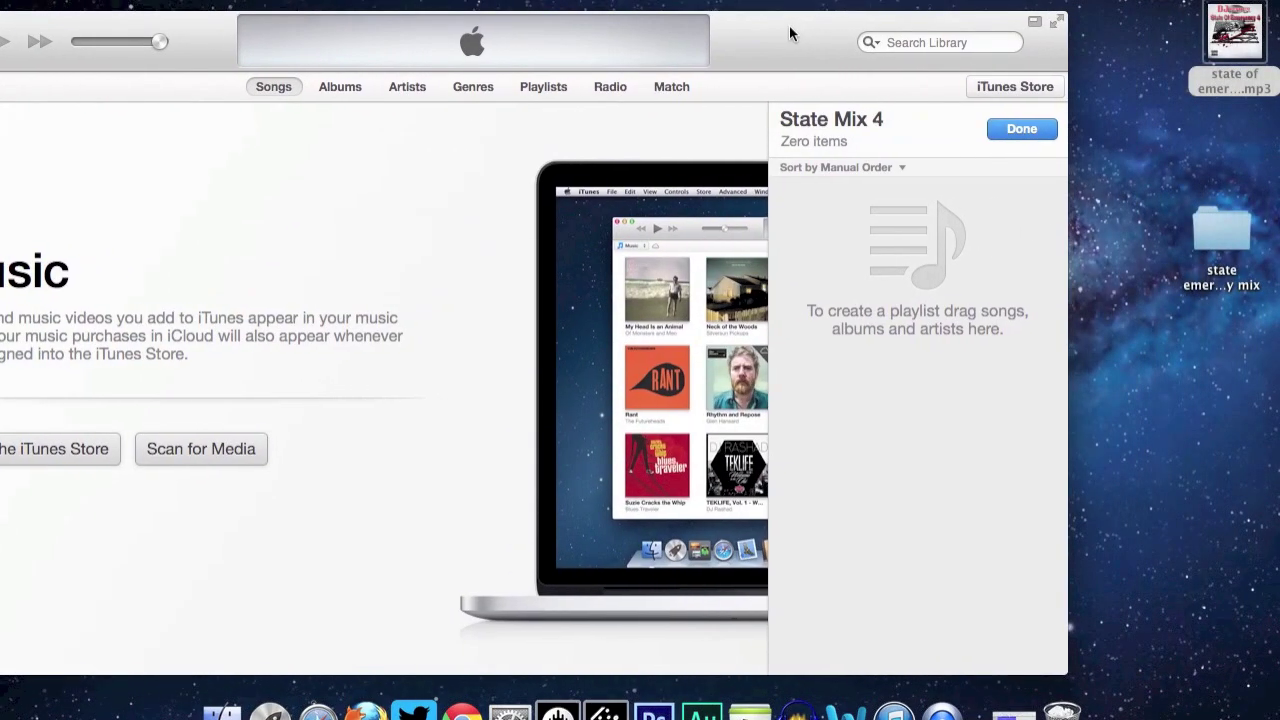
{"action": "left_click", "coordinate": [1212, 223]}
{"action": "double_click", "coordinate": [1211, 227]}
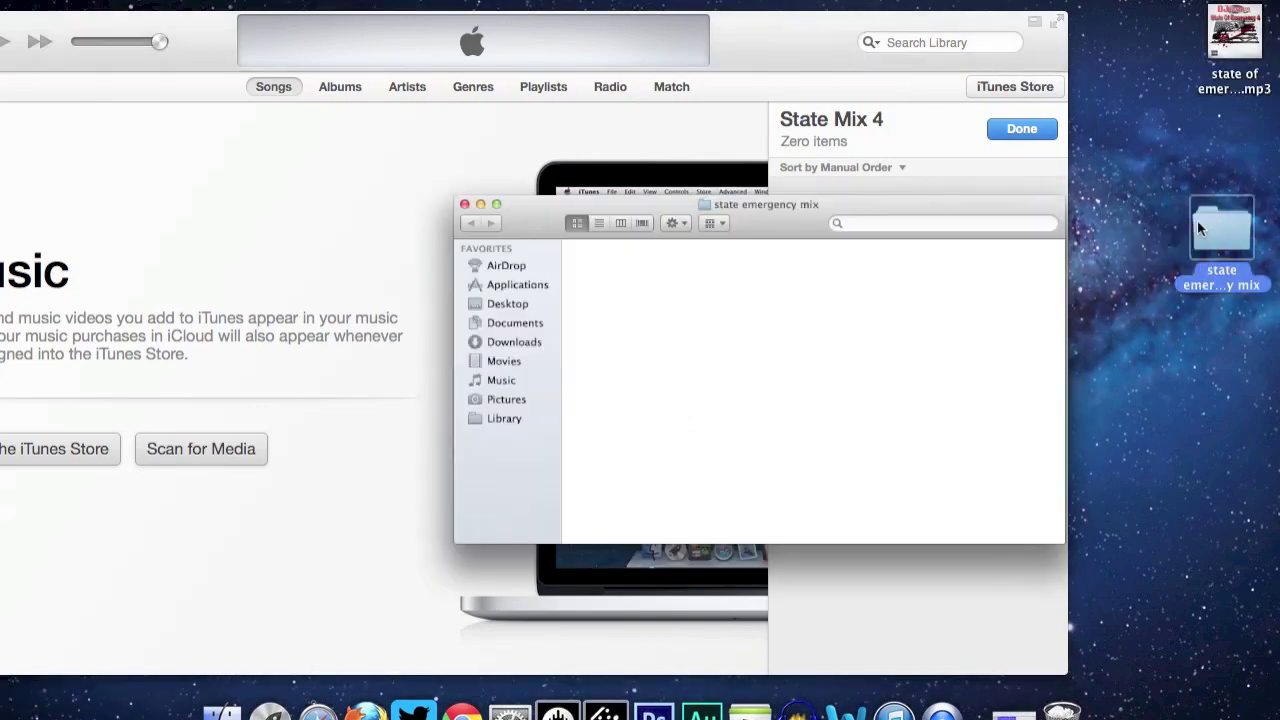
{"action": "left_click_drag", "start_coordinate": [682, 221], "coordinate": [506, 249]}
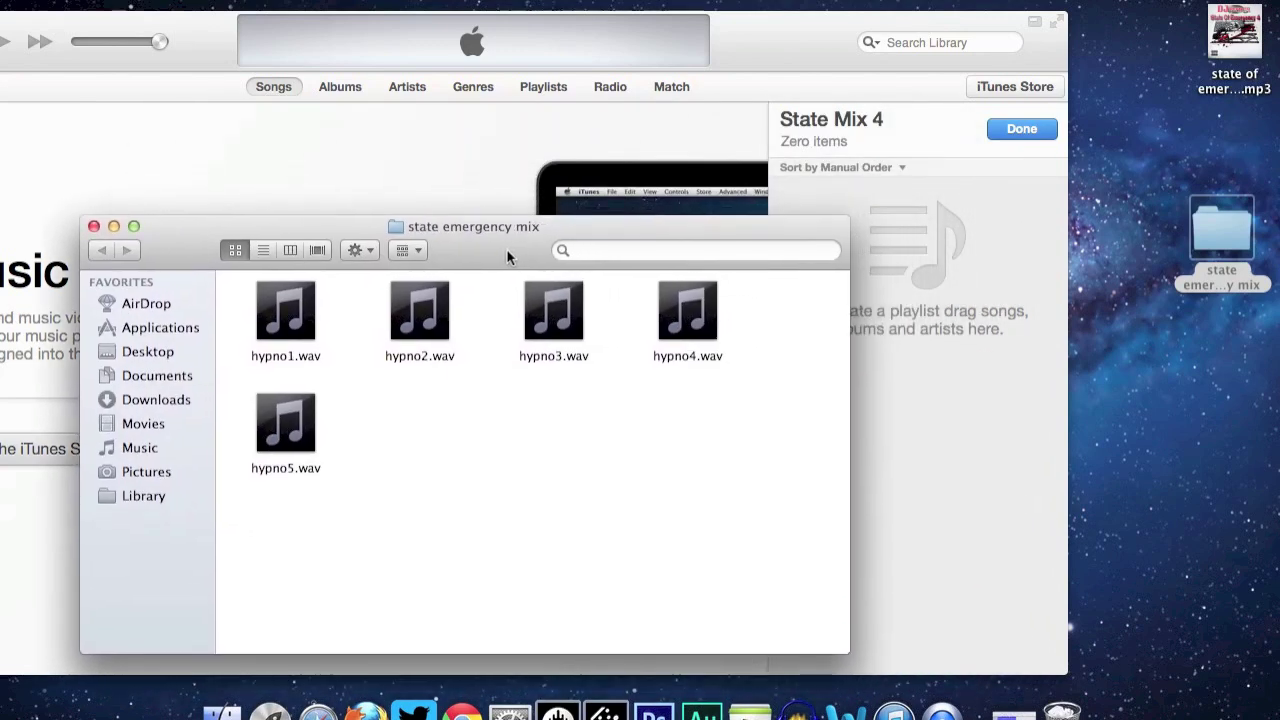
- Add all five files, hypno1.wav to hypno5.wav, from the folder to the State Mix 4 playlist and finish adding
{"action": "left_click_drag", "start_coordinate": [738, 276], "coordinate": [250, 478]}
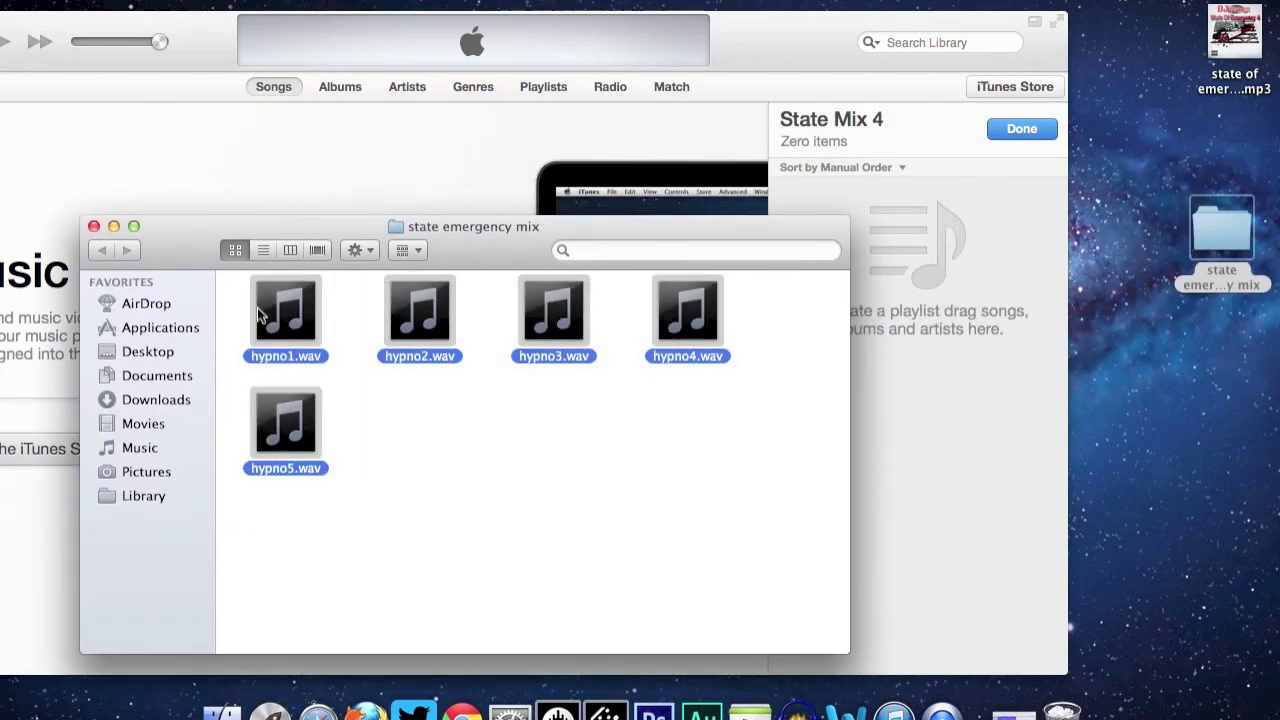
{"action": "left_click_drag", "start_coordinate": [705, 300], "coordinate": [946, 308]}
{"action": "left_click_drag", "start_coordinate": [728, 237], "coordinate": [1041, 330]}
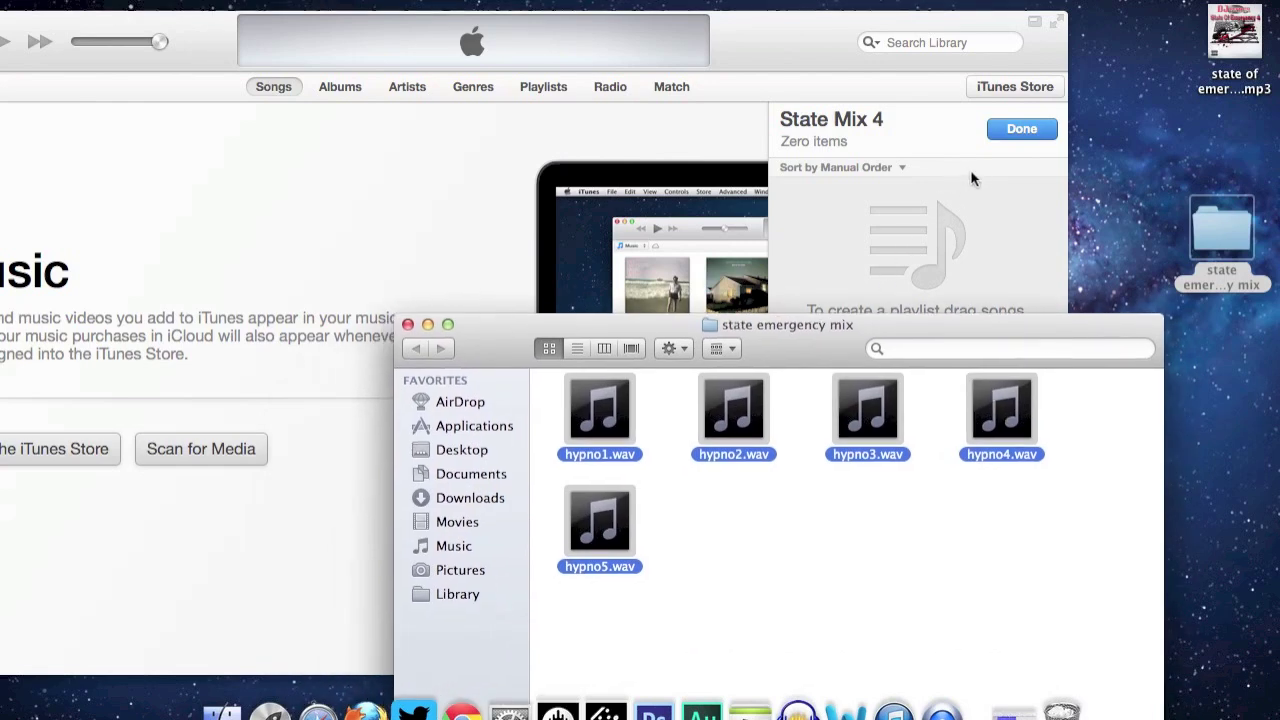
{"action": "left_click", "coordinate": [1022, 130]}
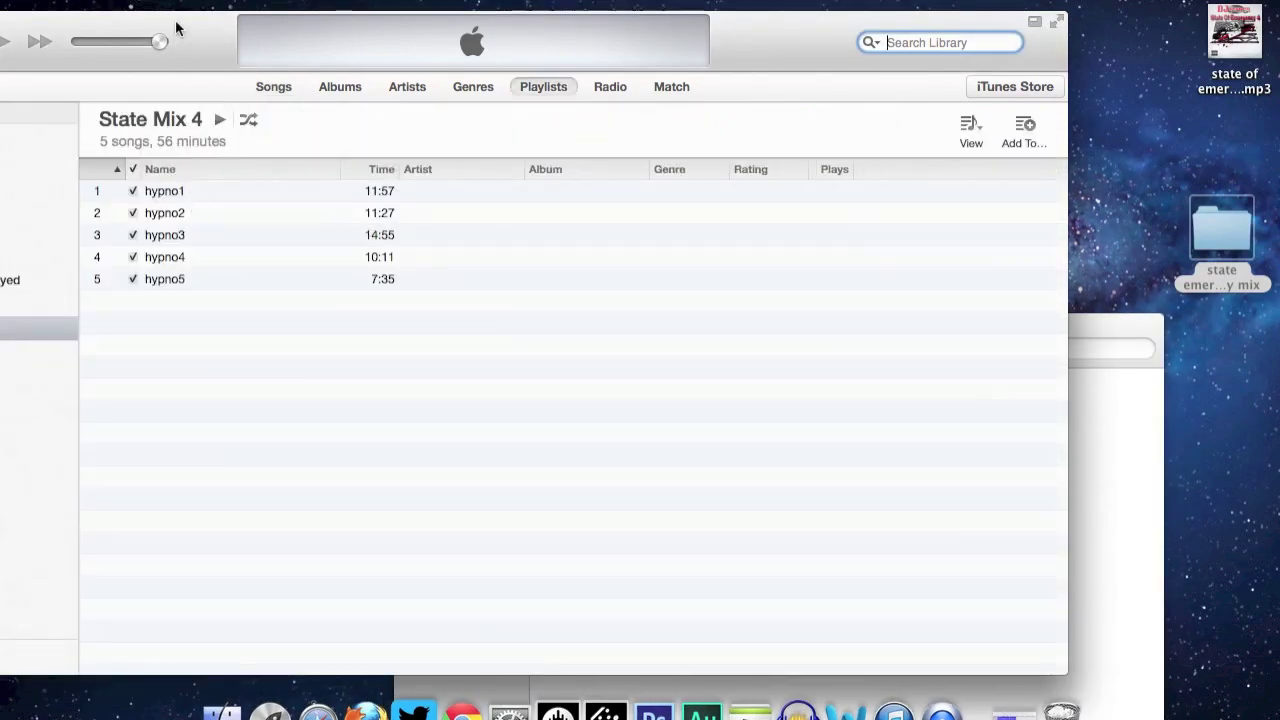
- Open the disc burn settings for the State Mix 4 playlist and set the preferred speed to 8x and the gap between songs to none
{"action": "left_click_drag", "start_coordinate": [196, 22], "coordinate": [436, 41]}
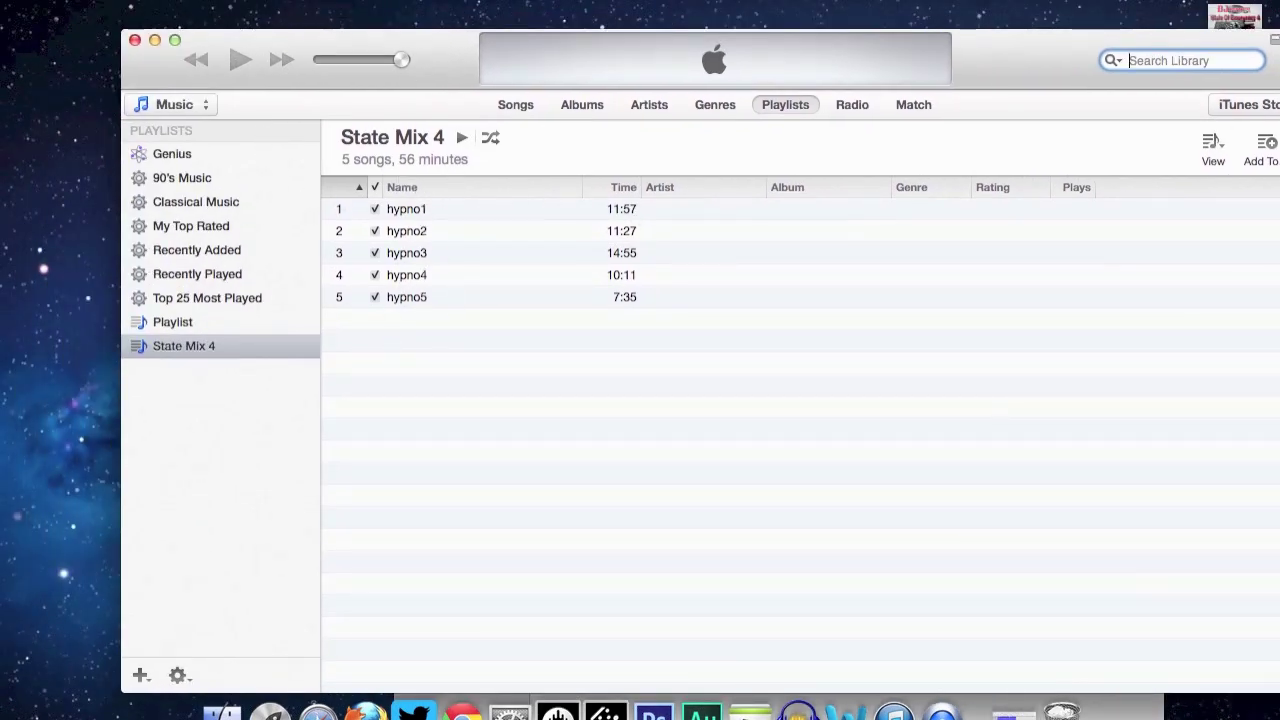
{"action": "left_click", "coordinate": [140, 0]}
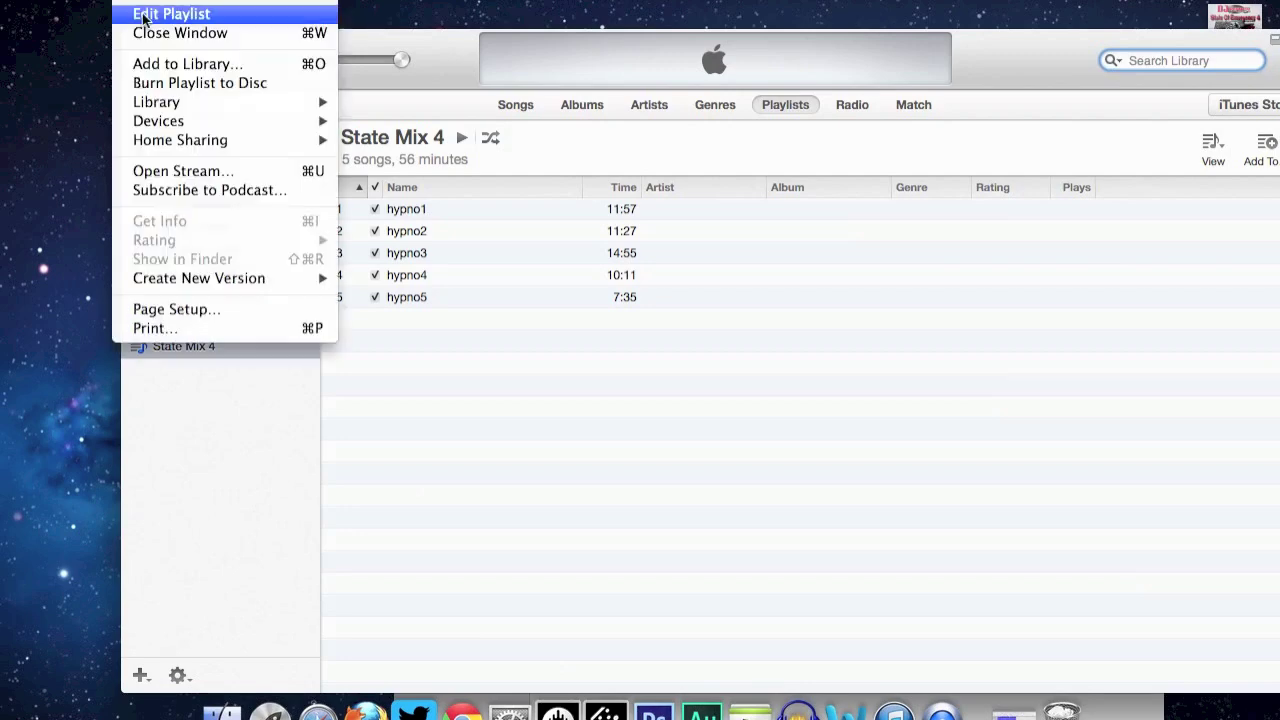
{"action": "left_click", "coordinate": [155, 85]}
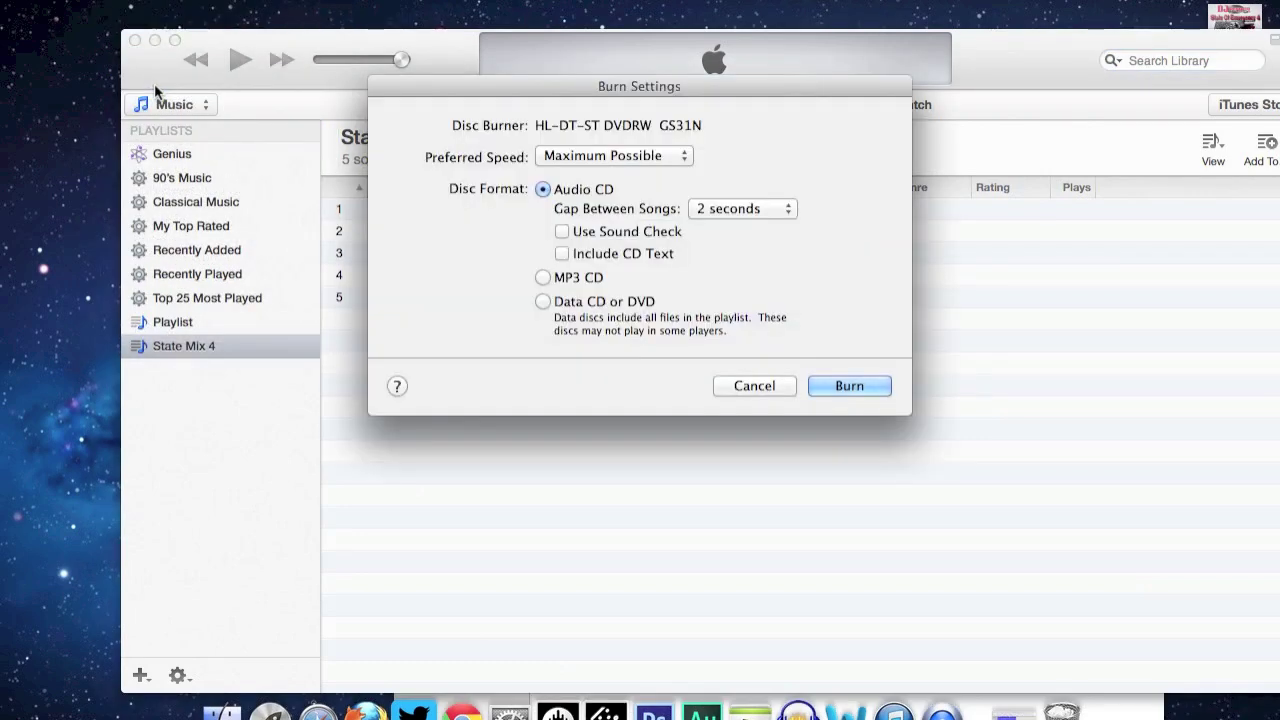
{"action": "left_click", "coordinate": [675, 158]}
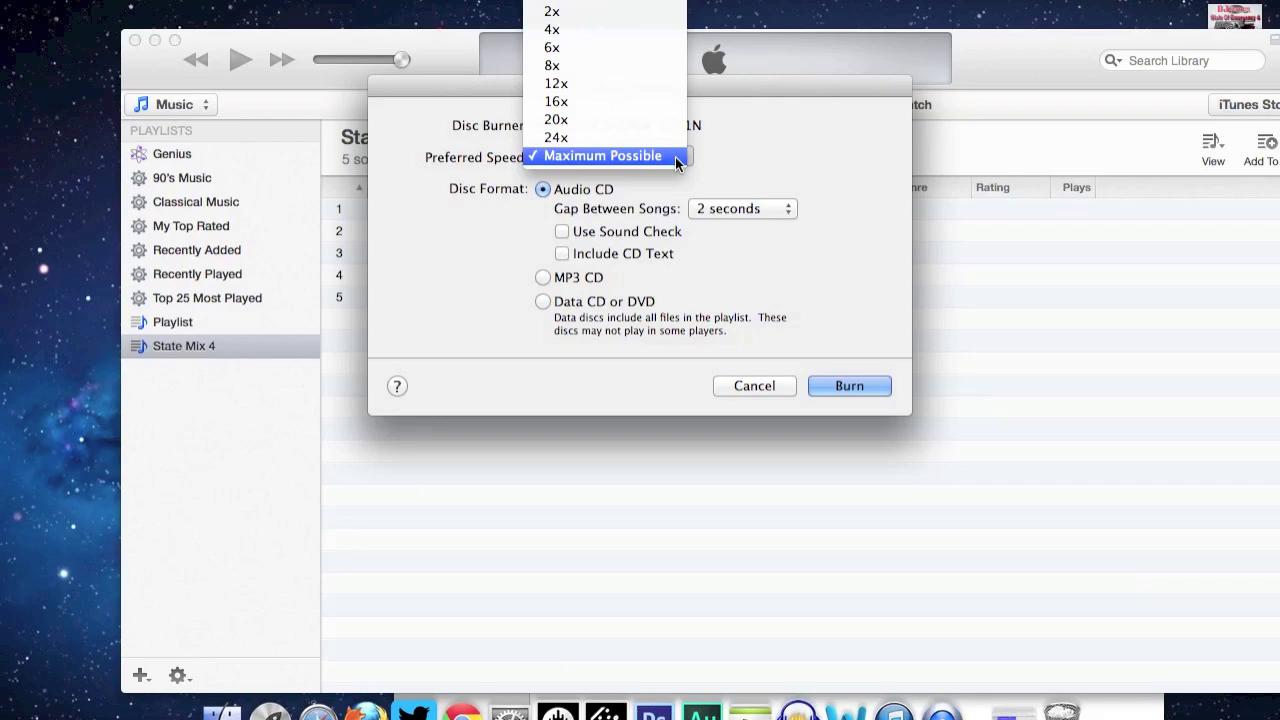
{"action": "left_click", "coordinate": [603, 66]}
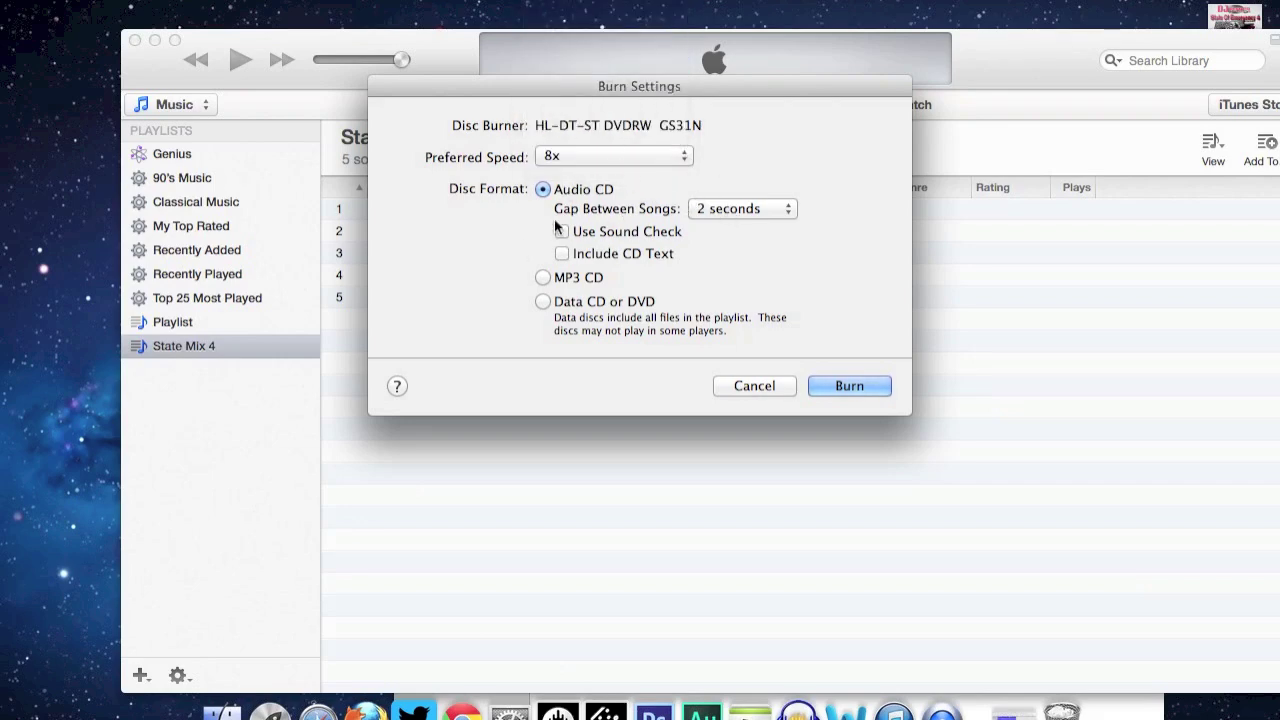
{"action": "left_click", "coordinate": [789, 212]}
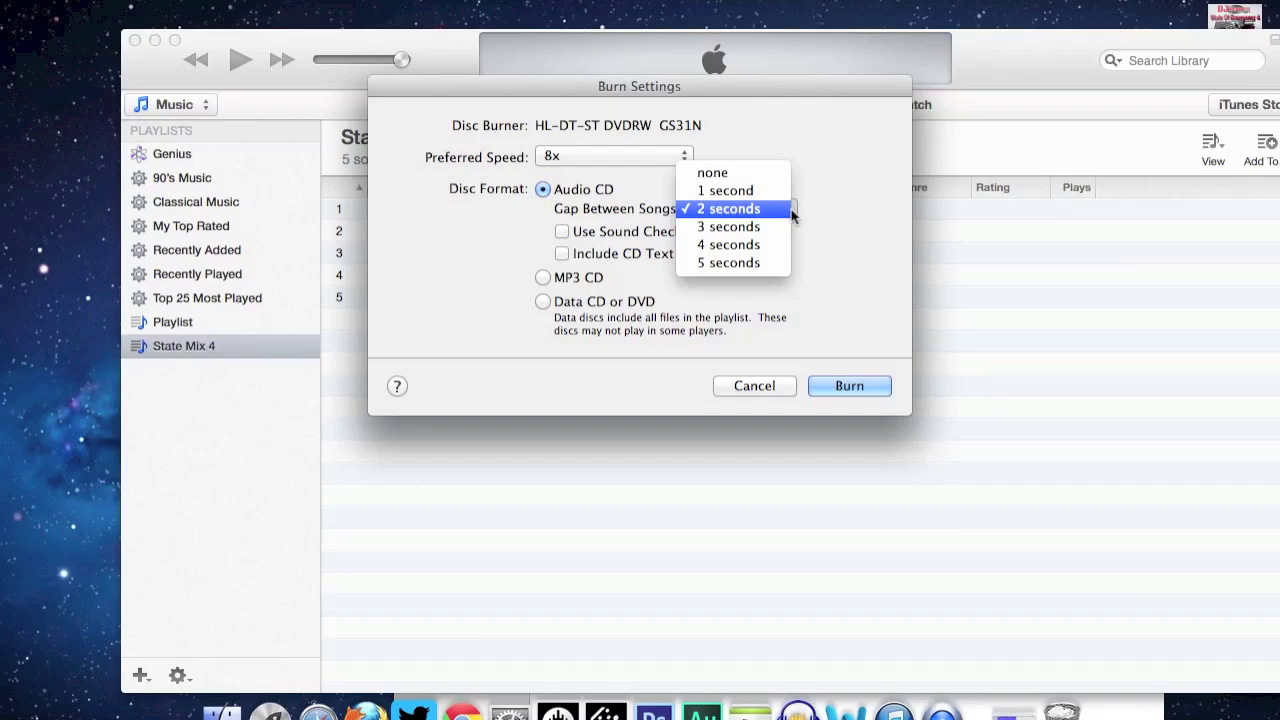
{"action": "left_click", "coordinate": [741, 173]}
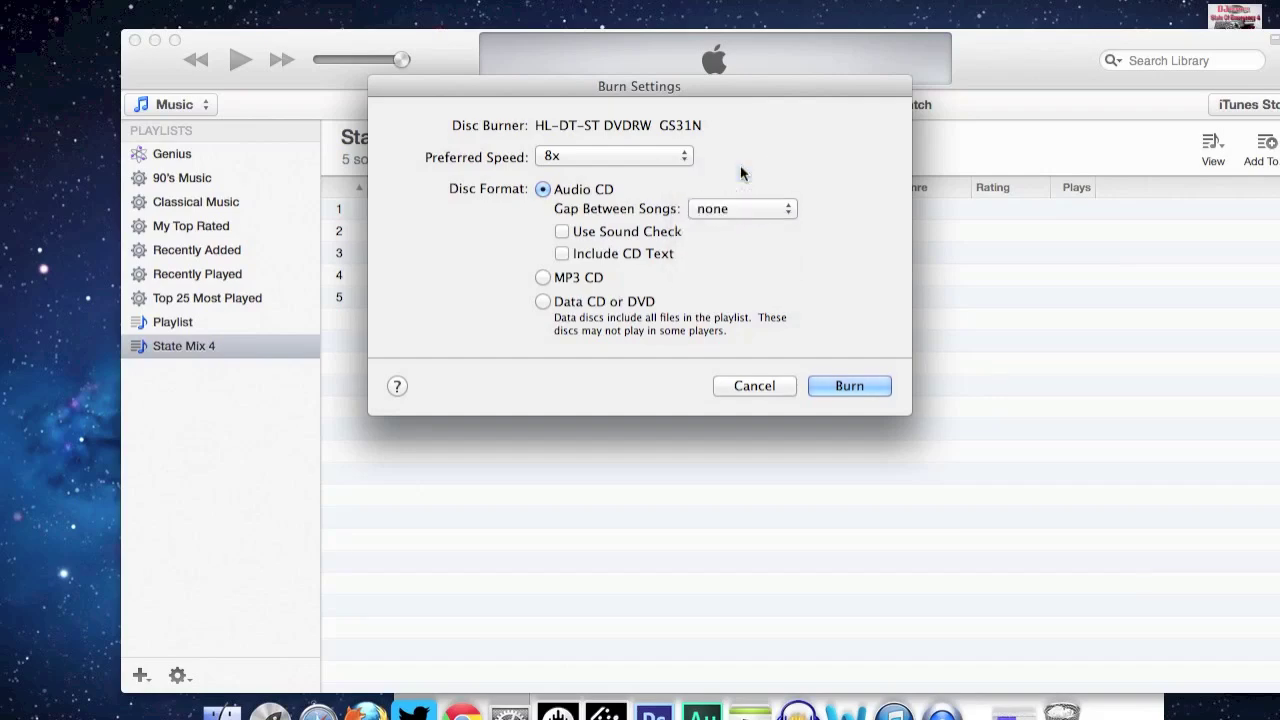